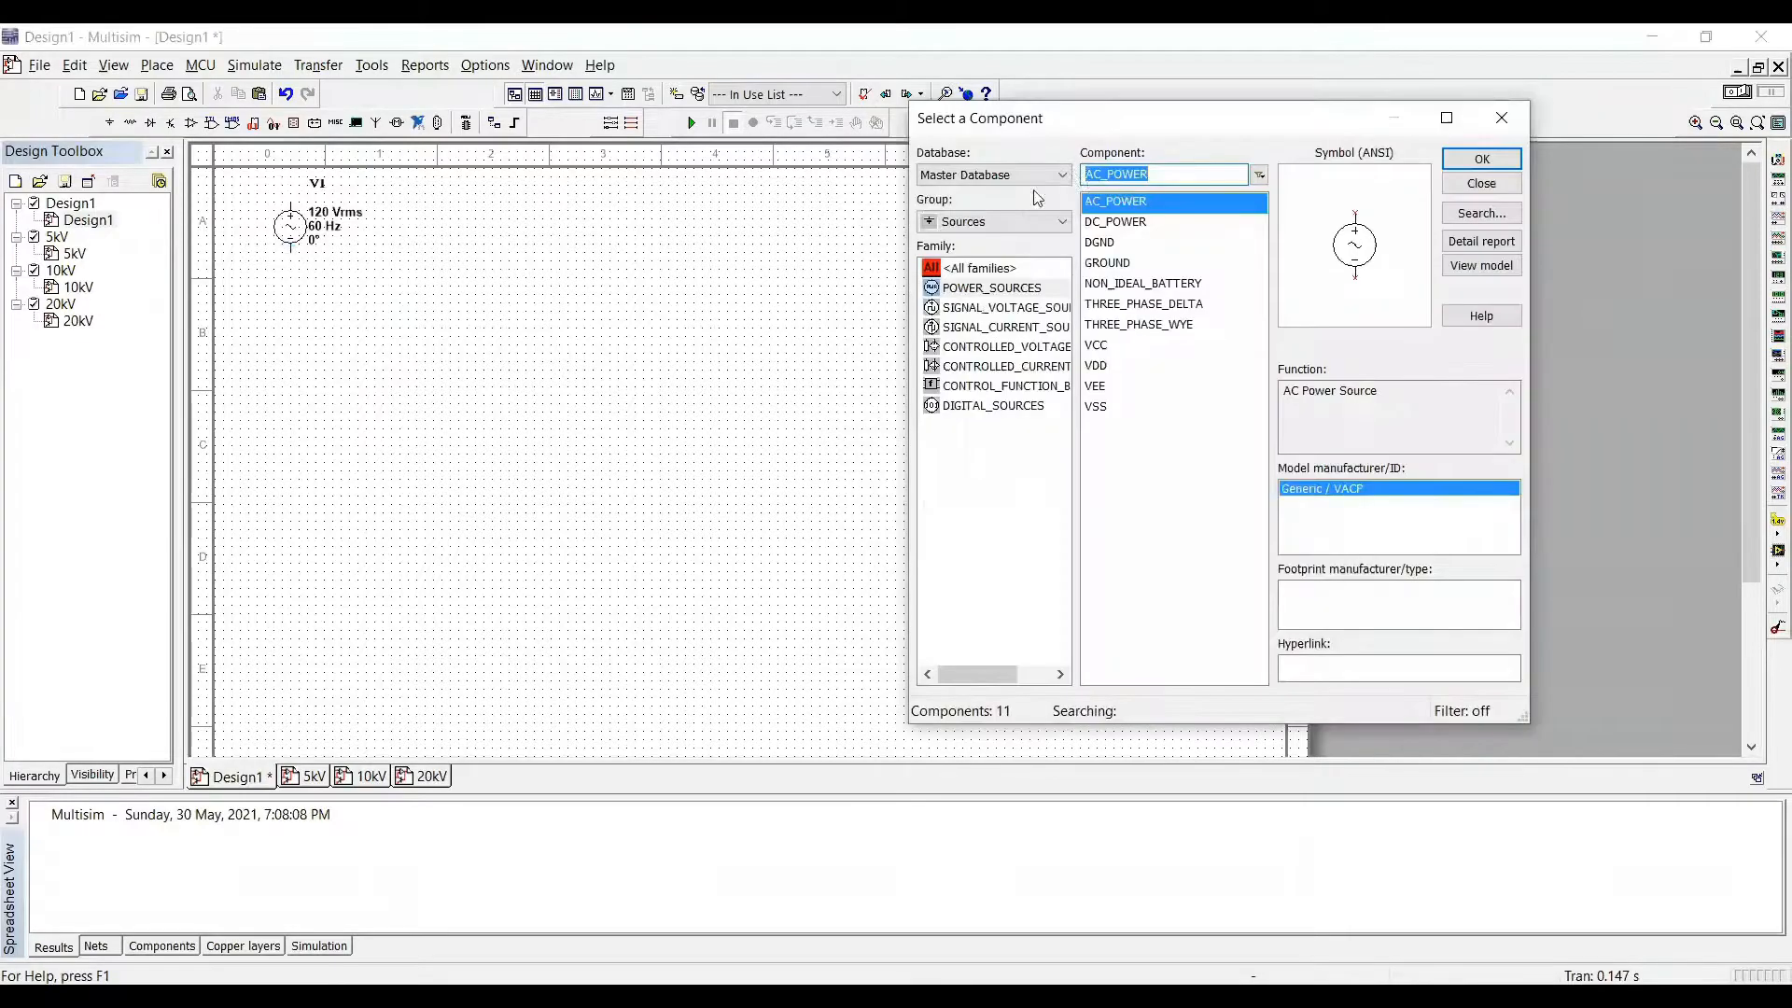
Step: Close the component browser and move the AC source's value and name labels to the left side of its symbol
click(1488, 126)
click(329, 235)
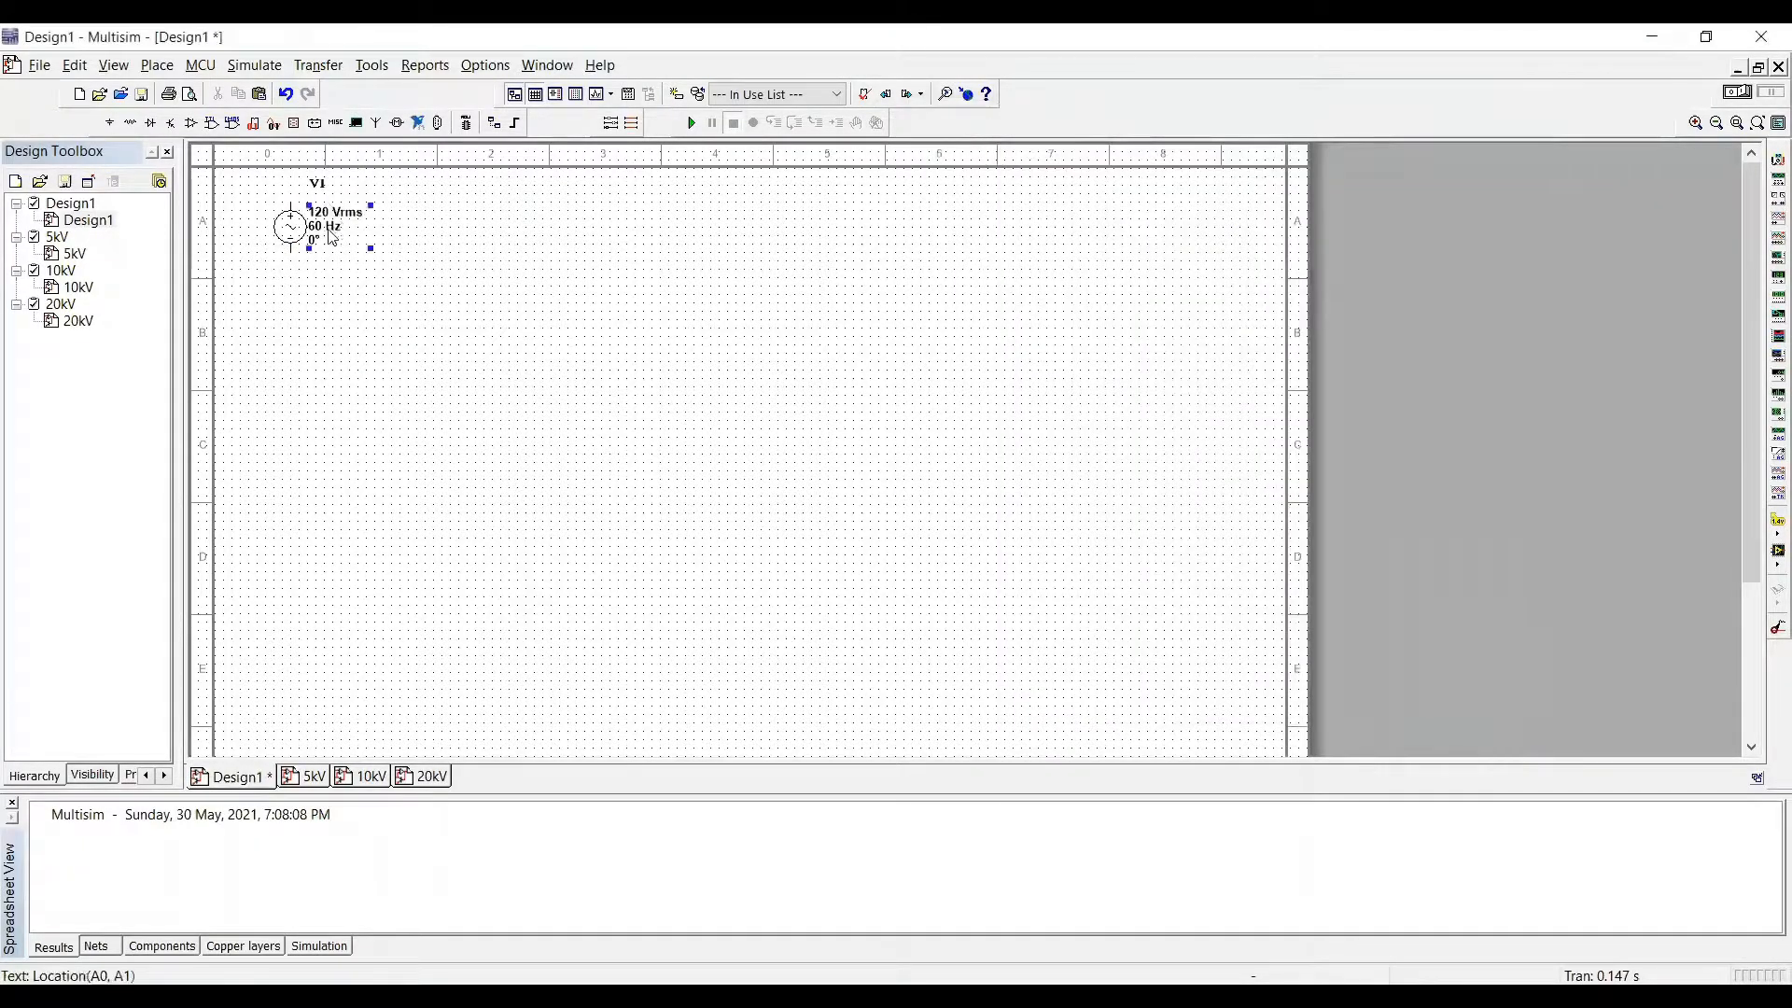
drag(321, 236, 232, 273)
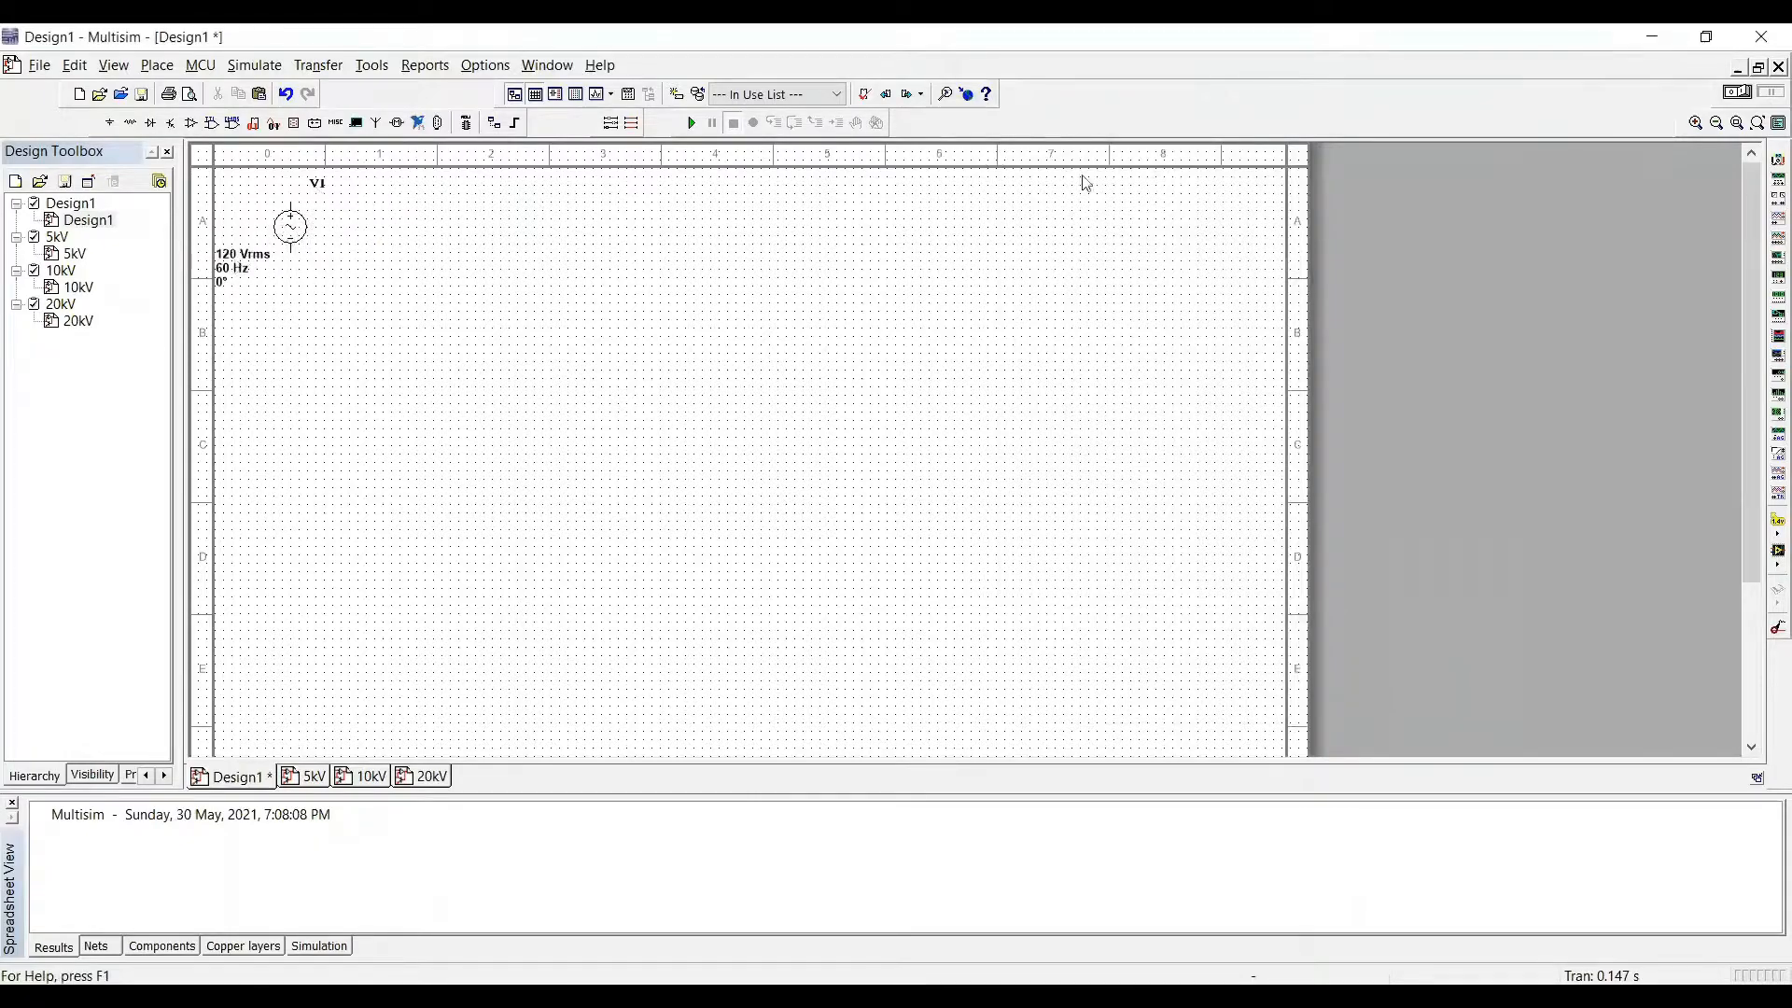
drag(318, 192, 236, 256)
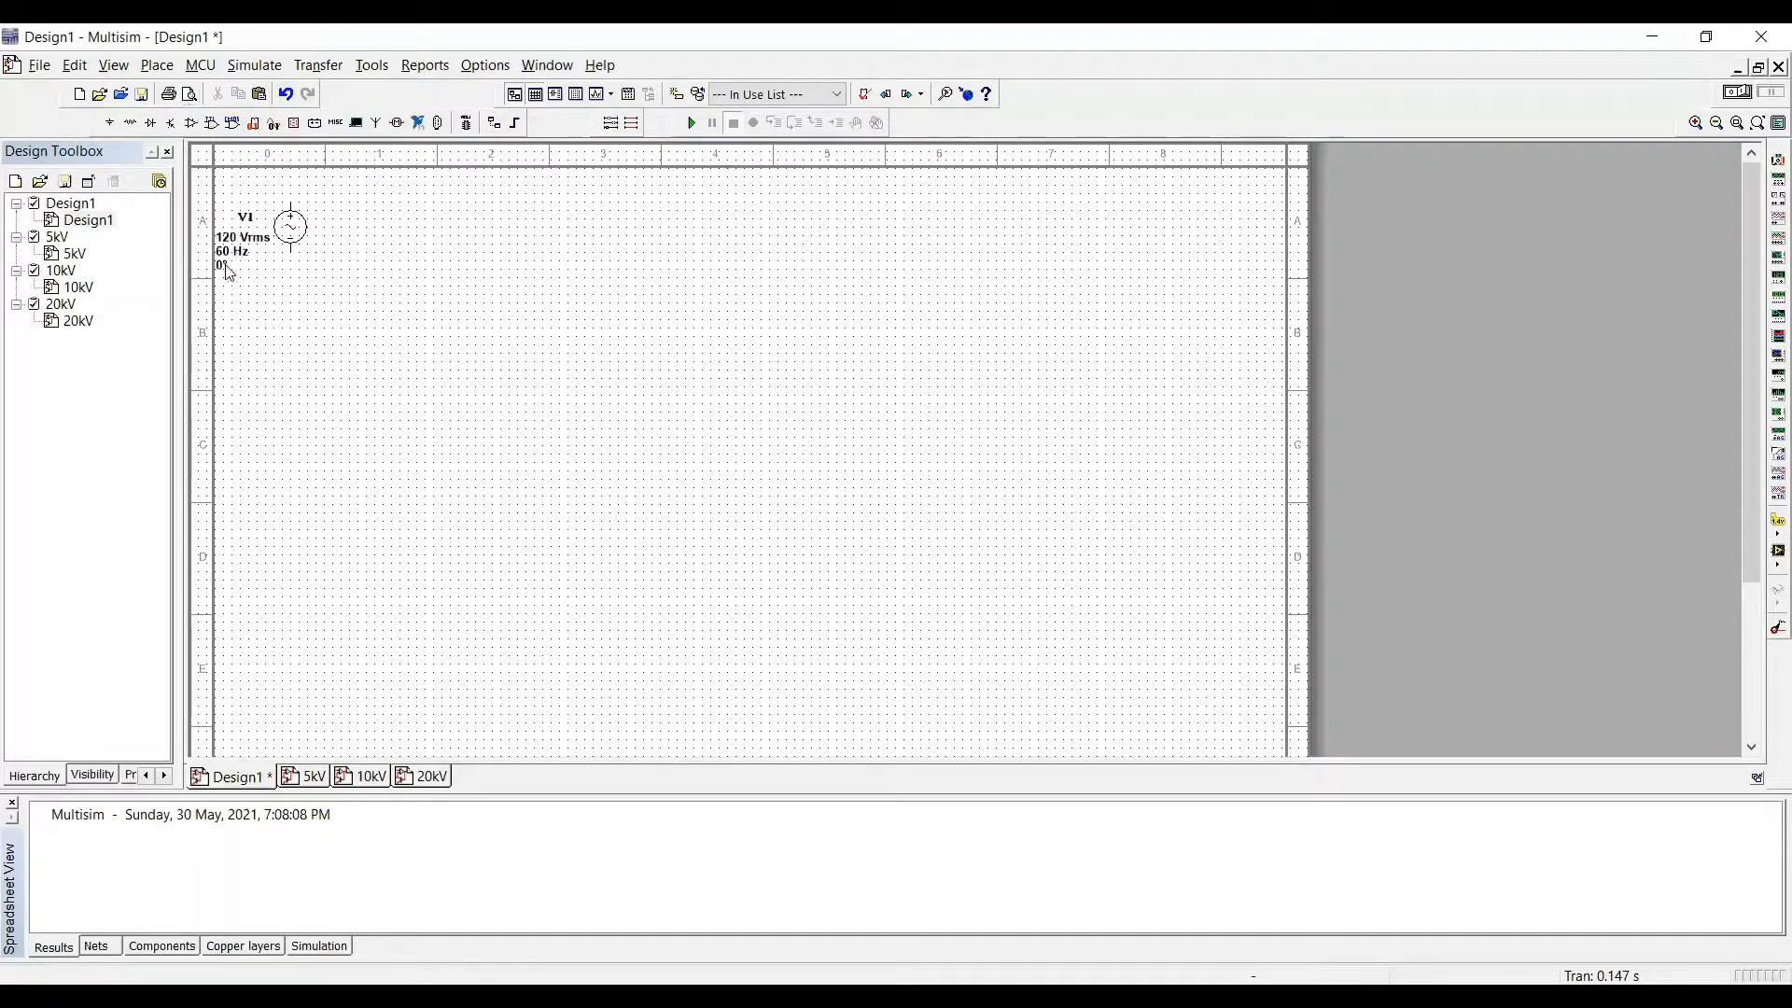
Step: Set the AC source's RMS voltage to 800 V and its frequency to 50 kHz
click(233, 240)
double_click(232, 240)
text(80)
drag(960, 371, 838, 384)
text(50)
click(1080, 367)
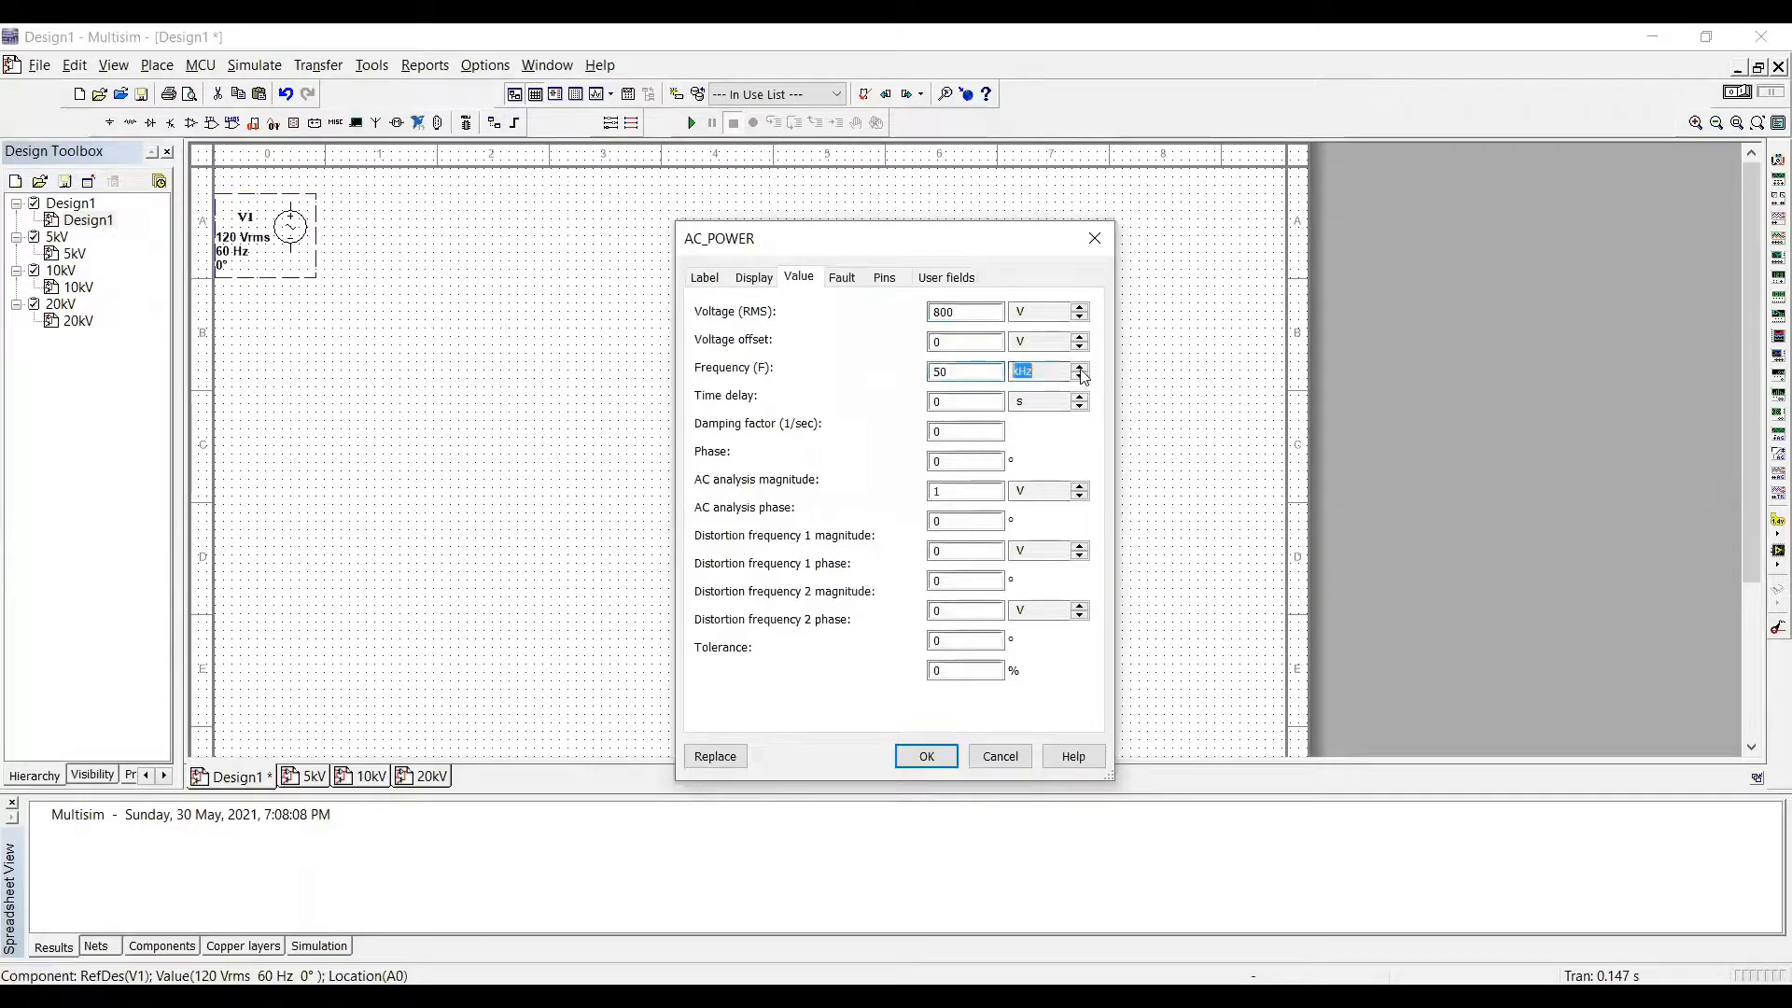
click(924, 756)
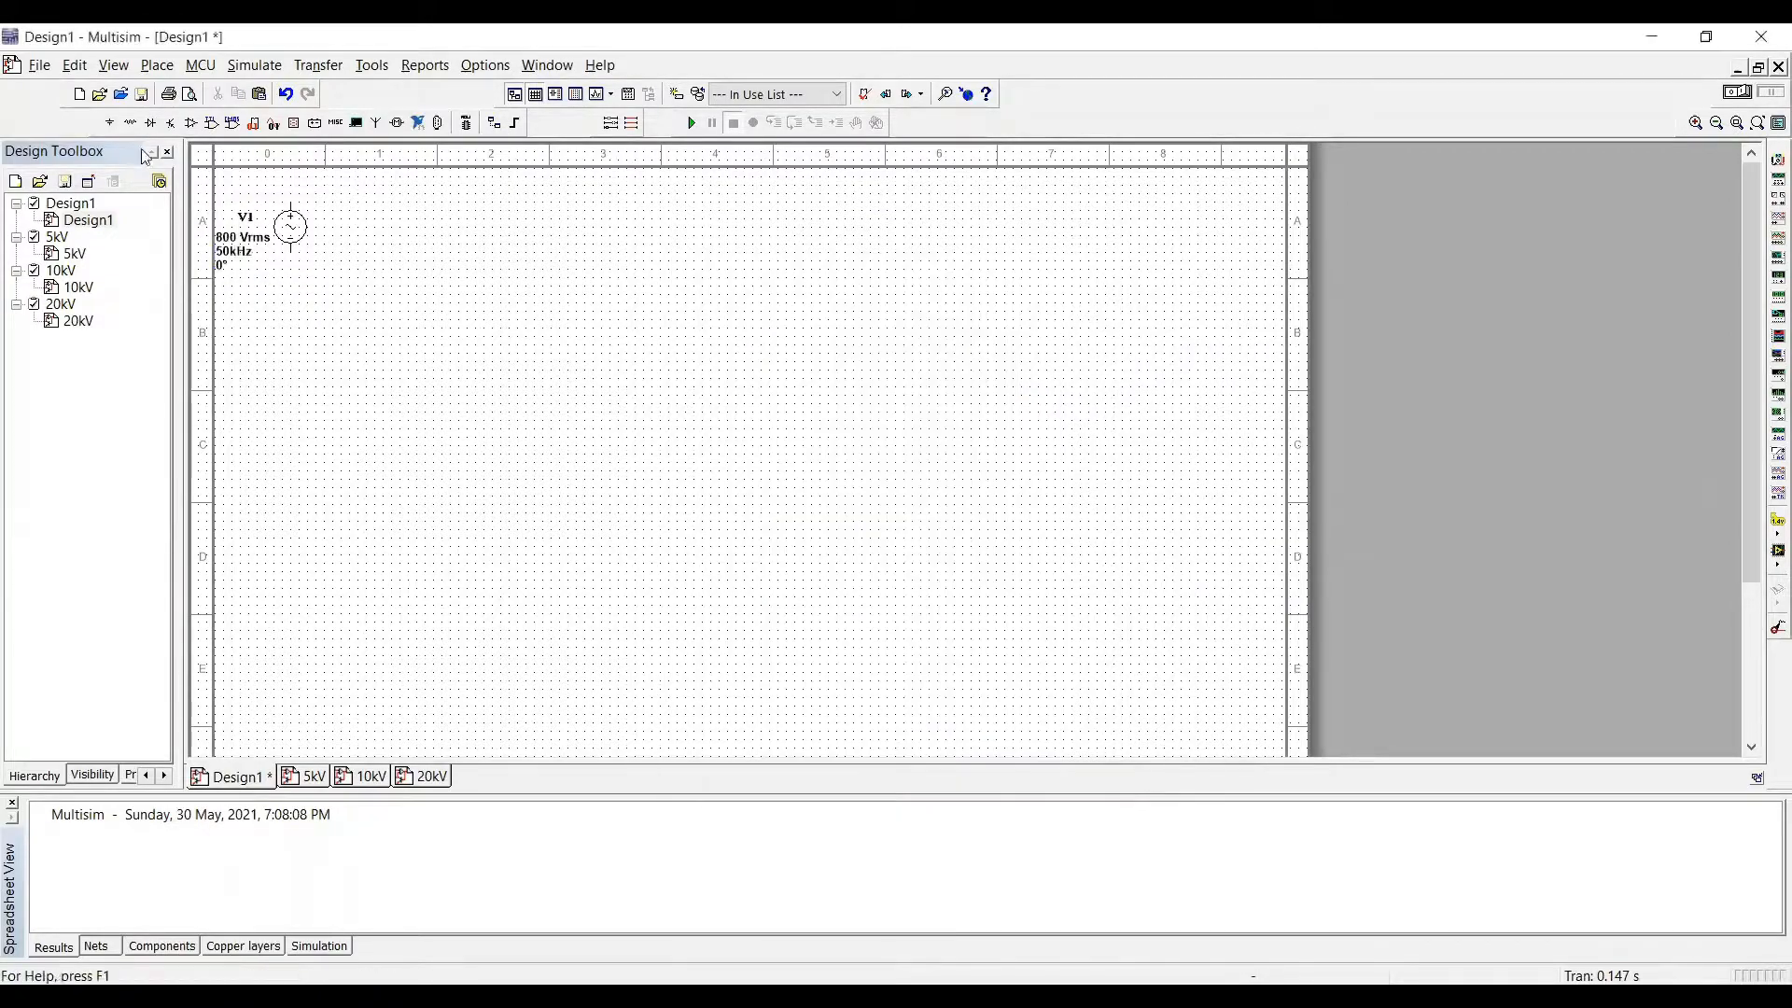
Step: Place a GROUND component from the power sources directly below the AC source
click(157, 65)
key(Right)
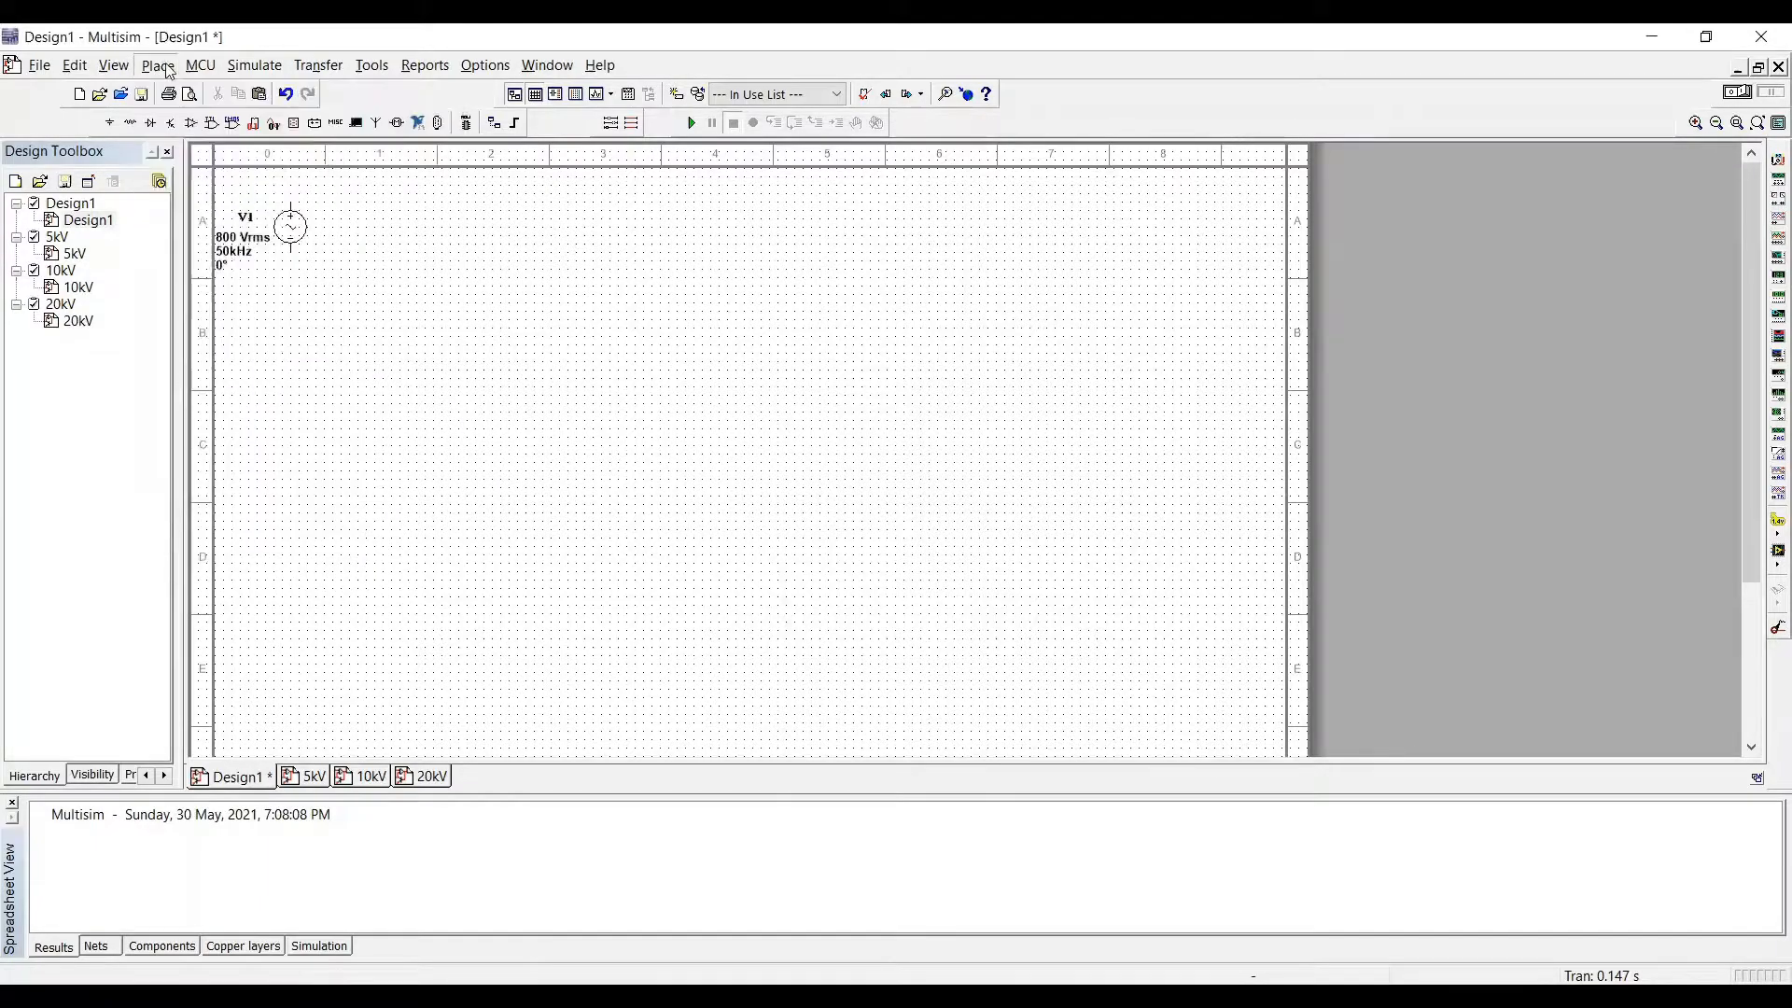
click(162, 89)
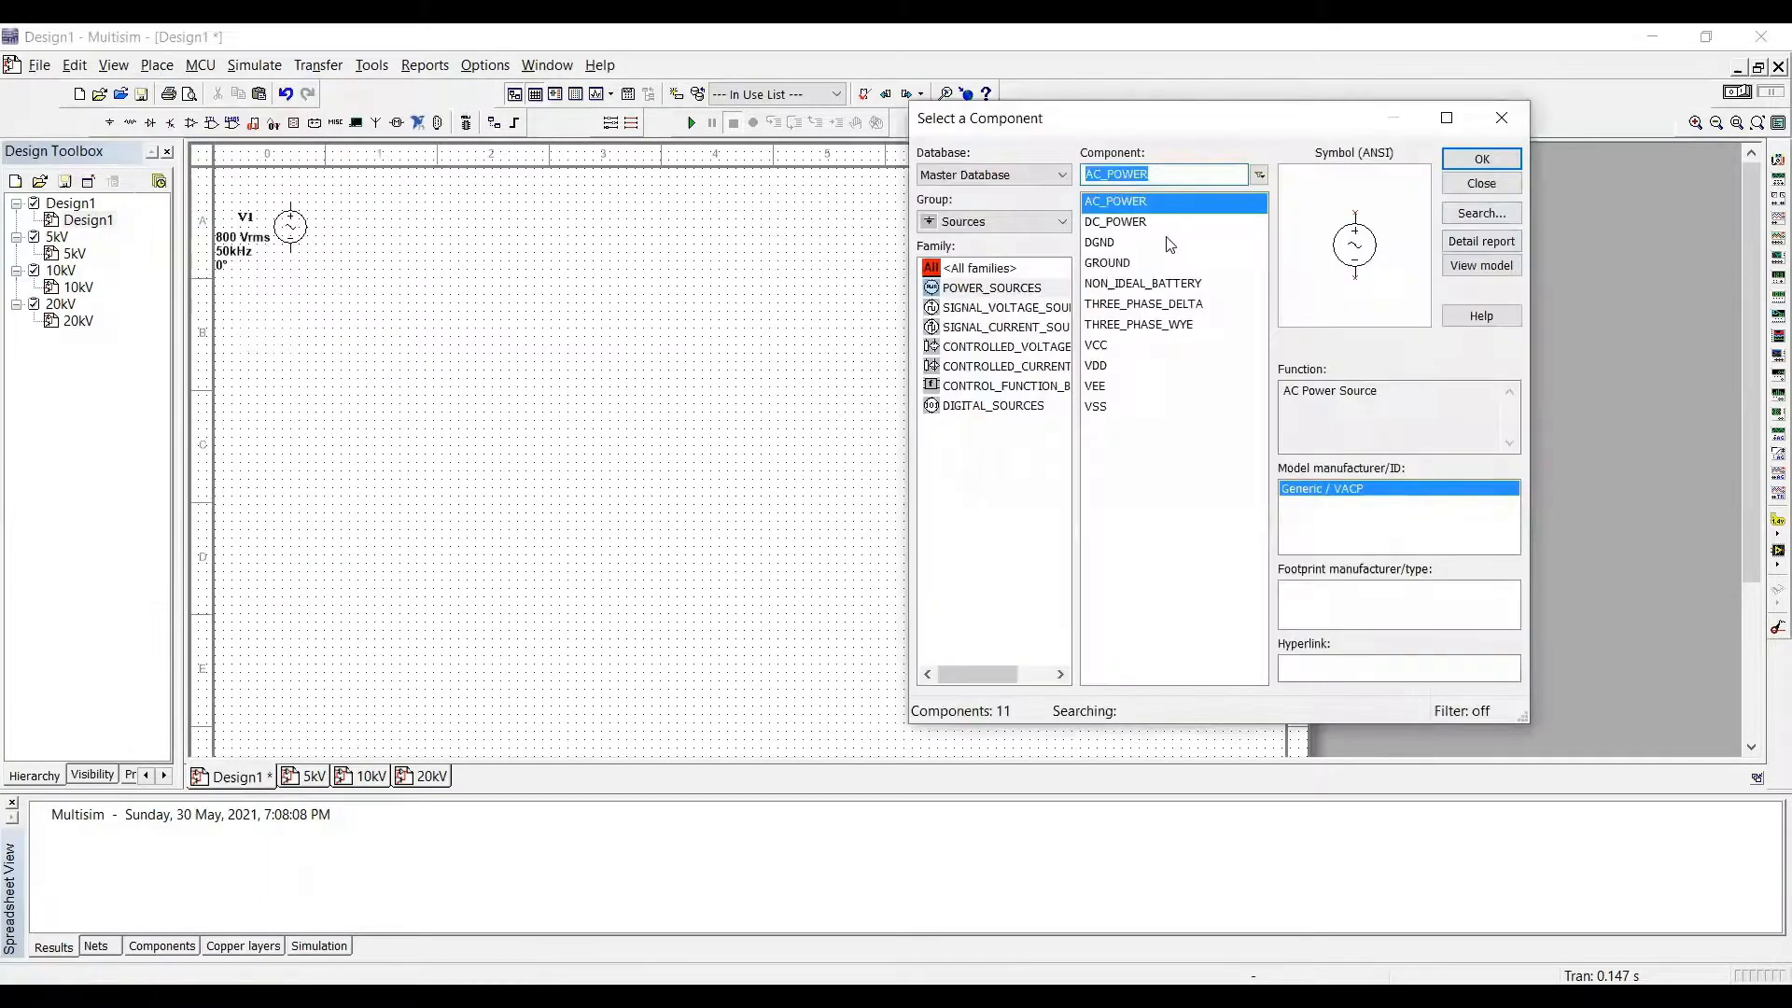
click(1111, 263)
click(1482, 159)
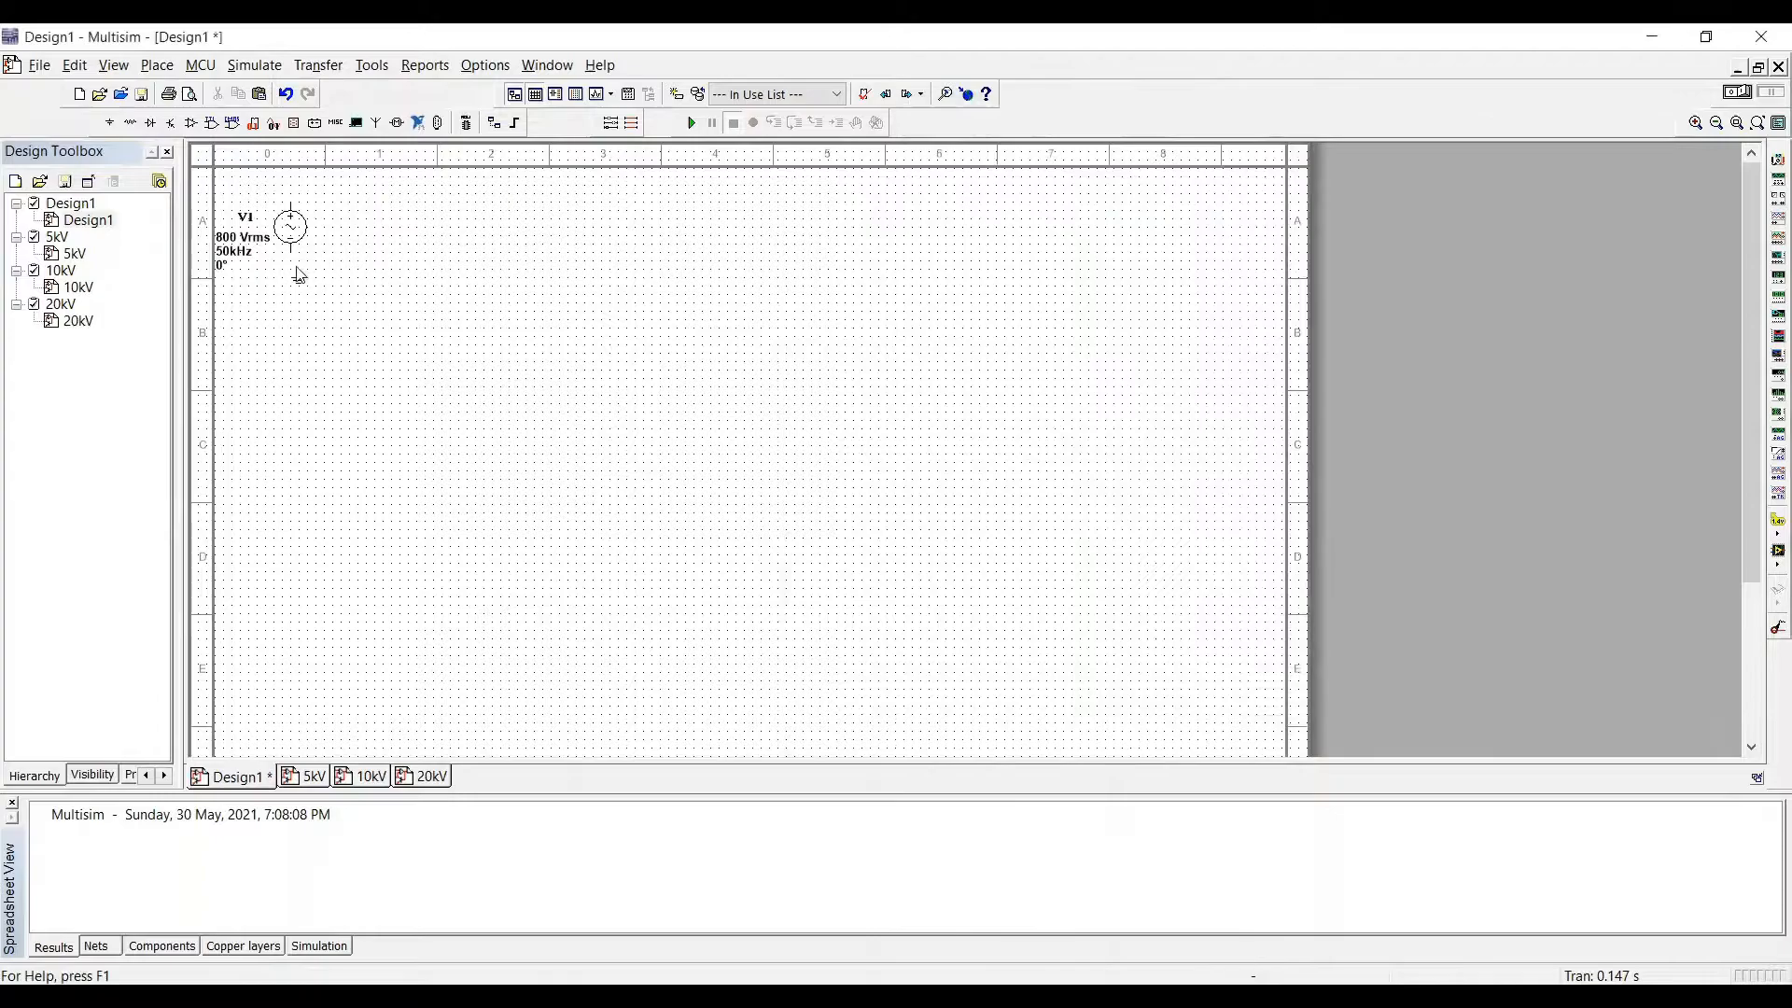
click(293, 268)
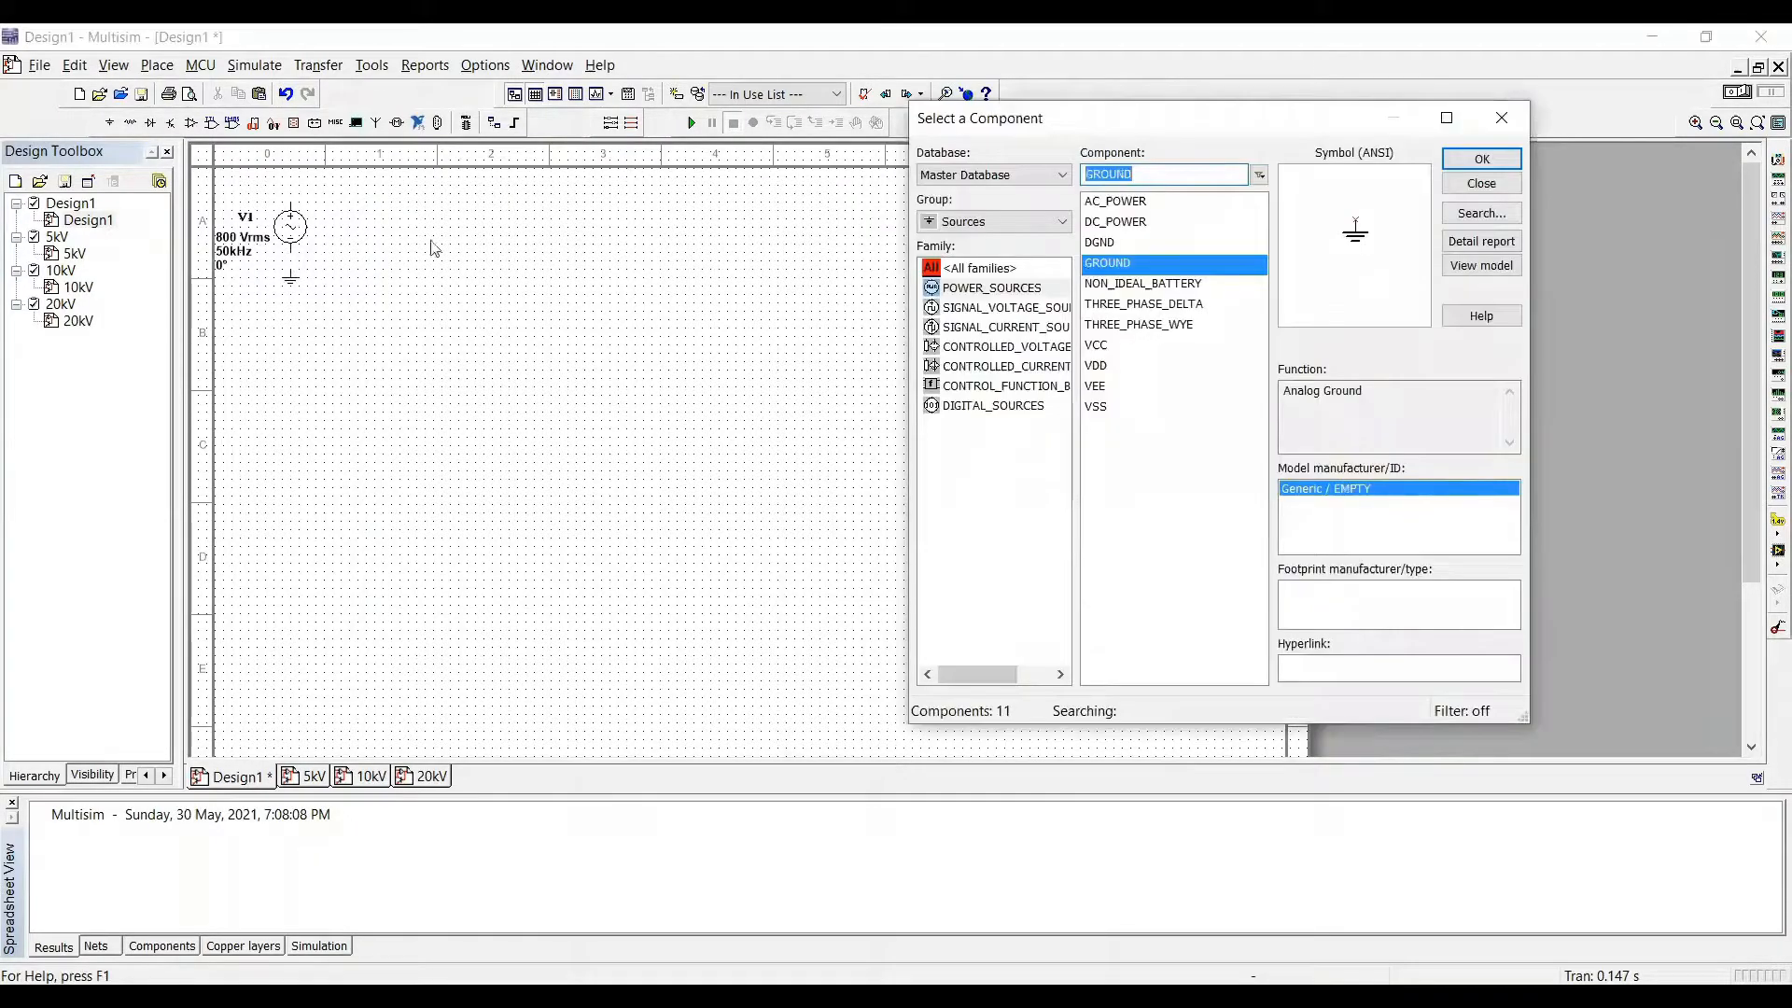
Step: Find 1n4007 across all component groups and place a 1N4007G diode to the right of the ground symbol
click(1062, 225)
click(971, 242)
text(1n4007)
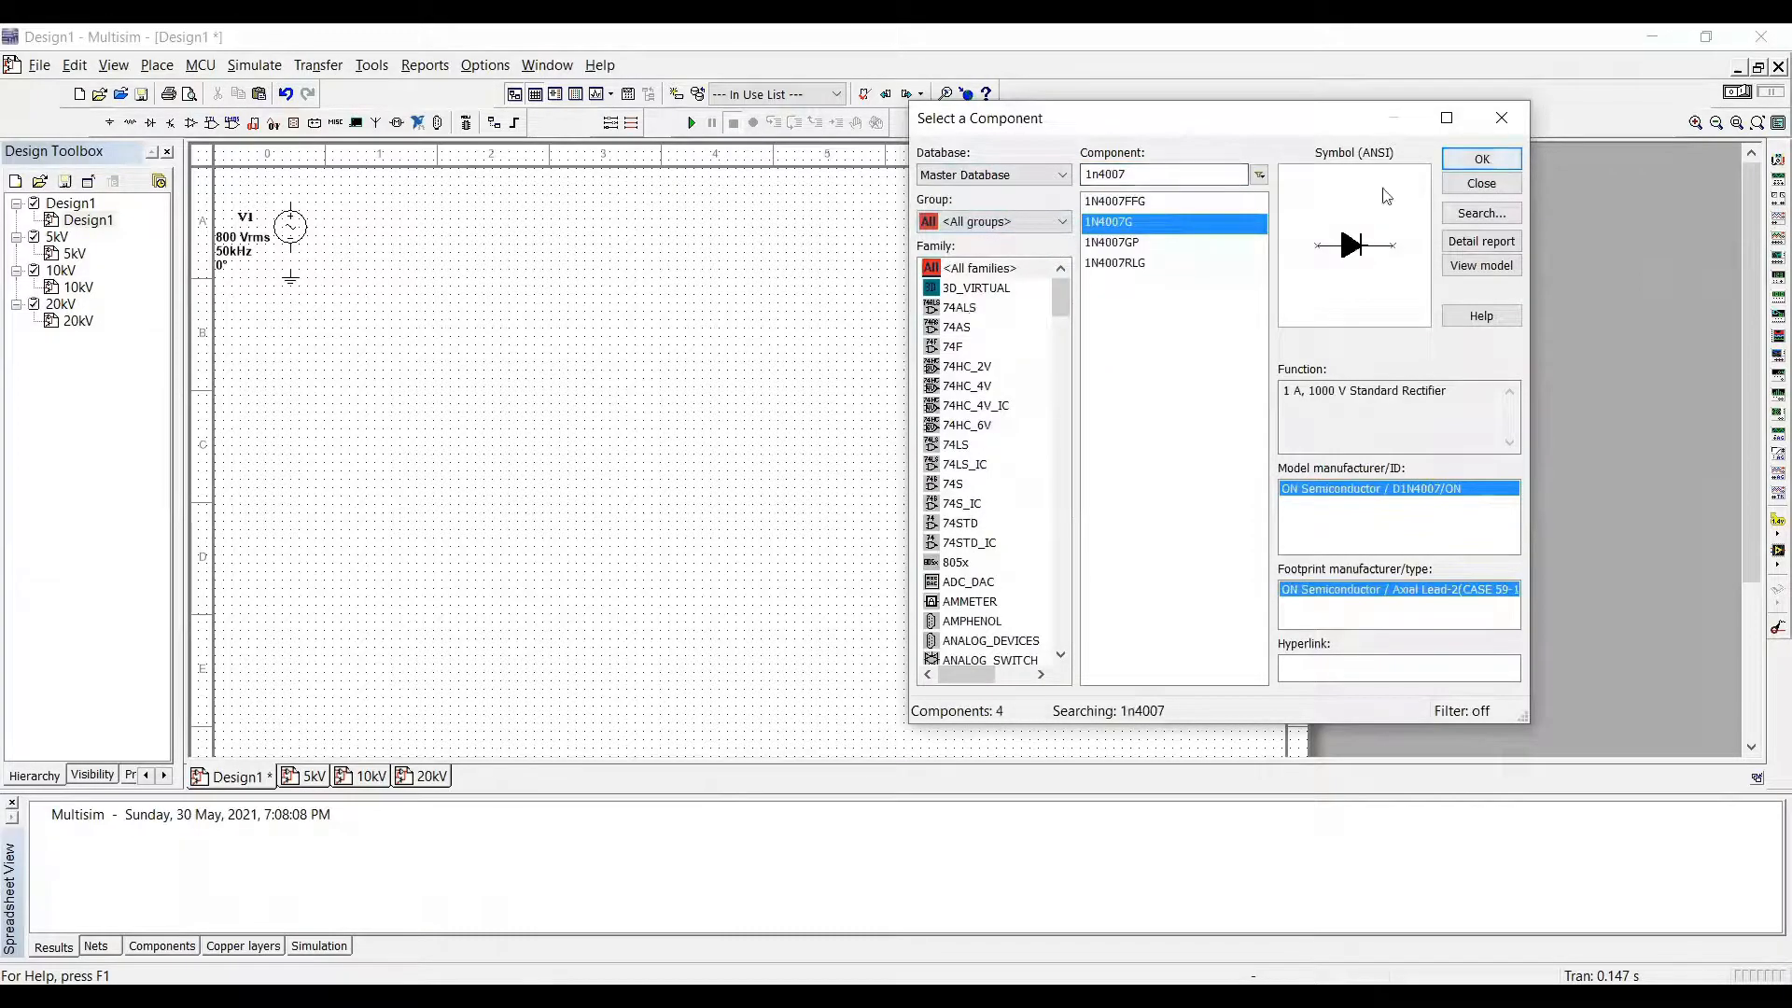
click(1463, 160)
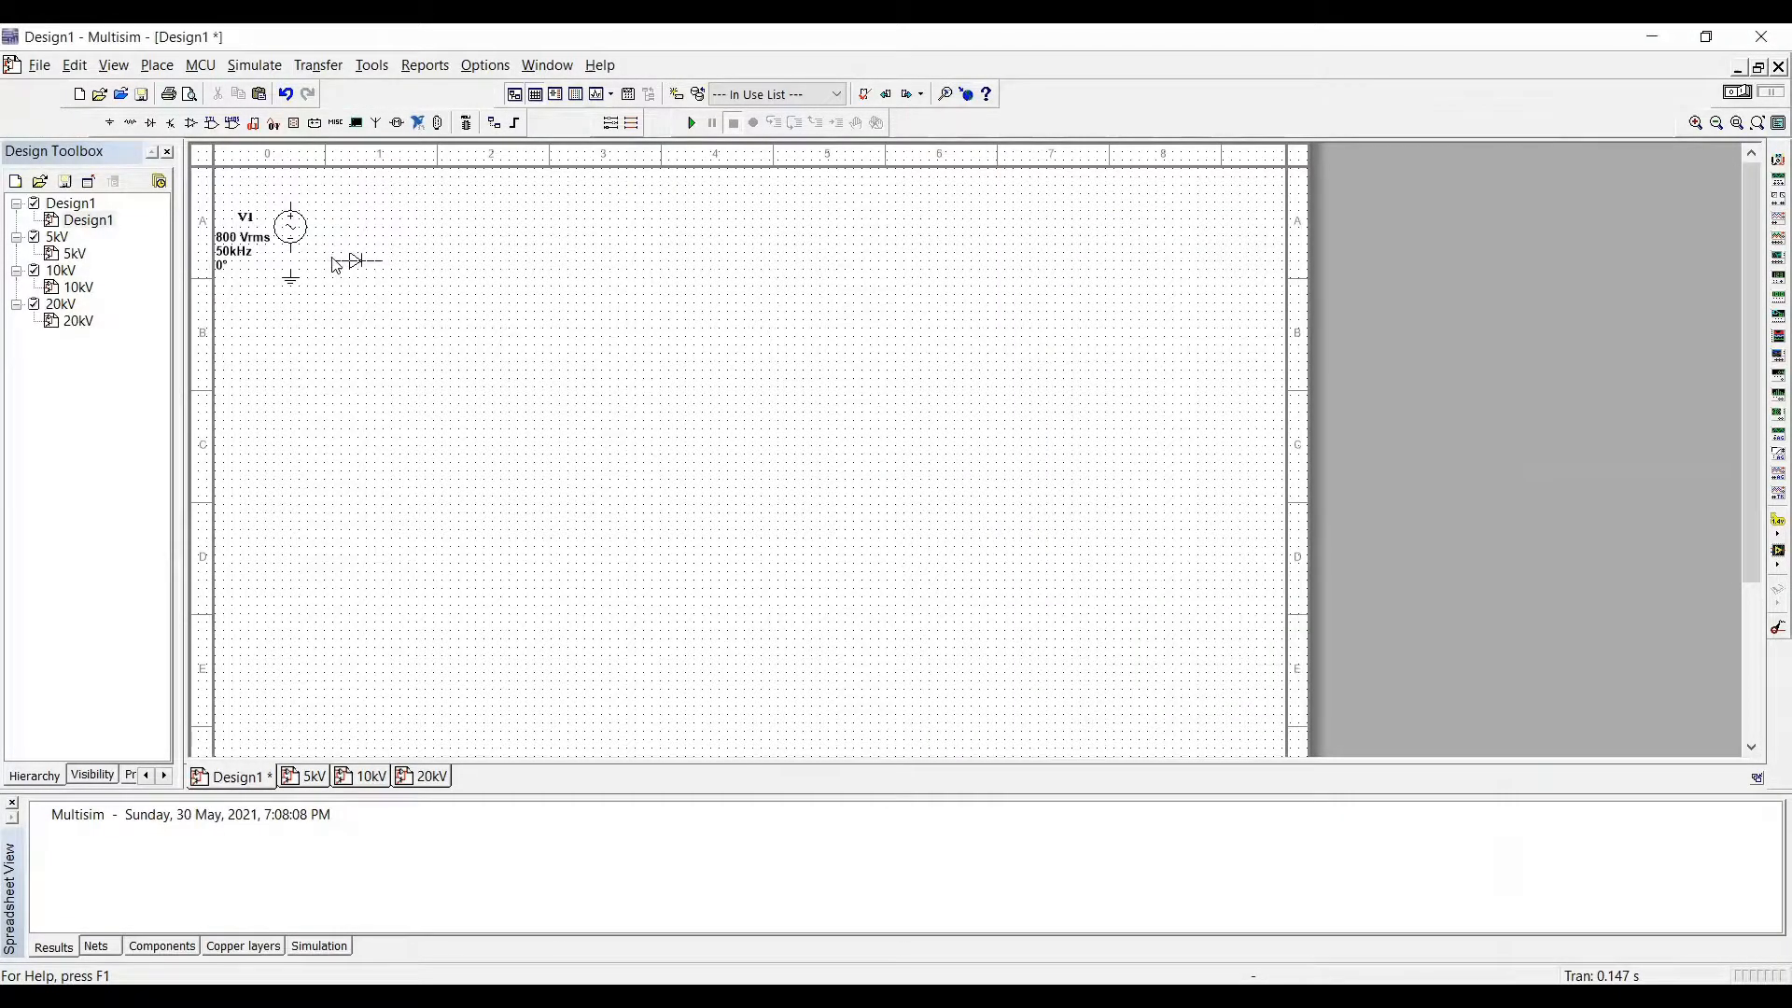
click(336, 265)
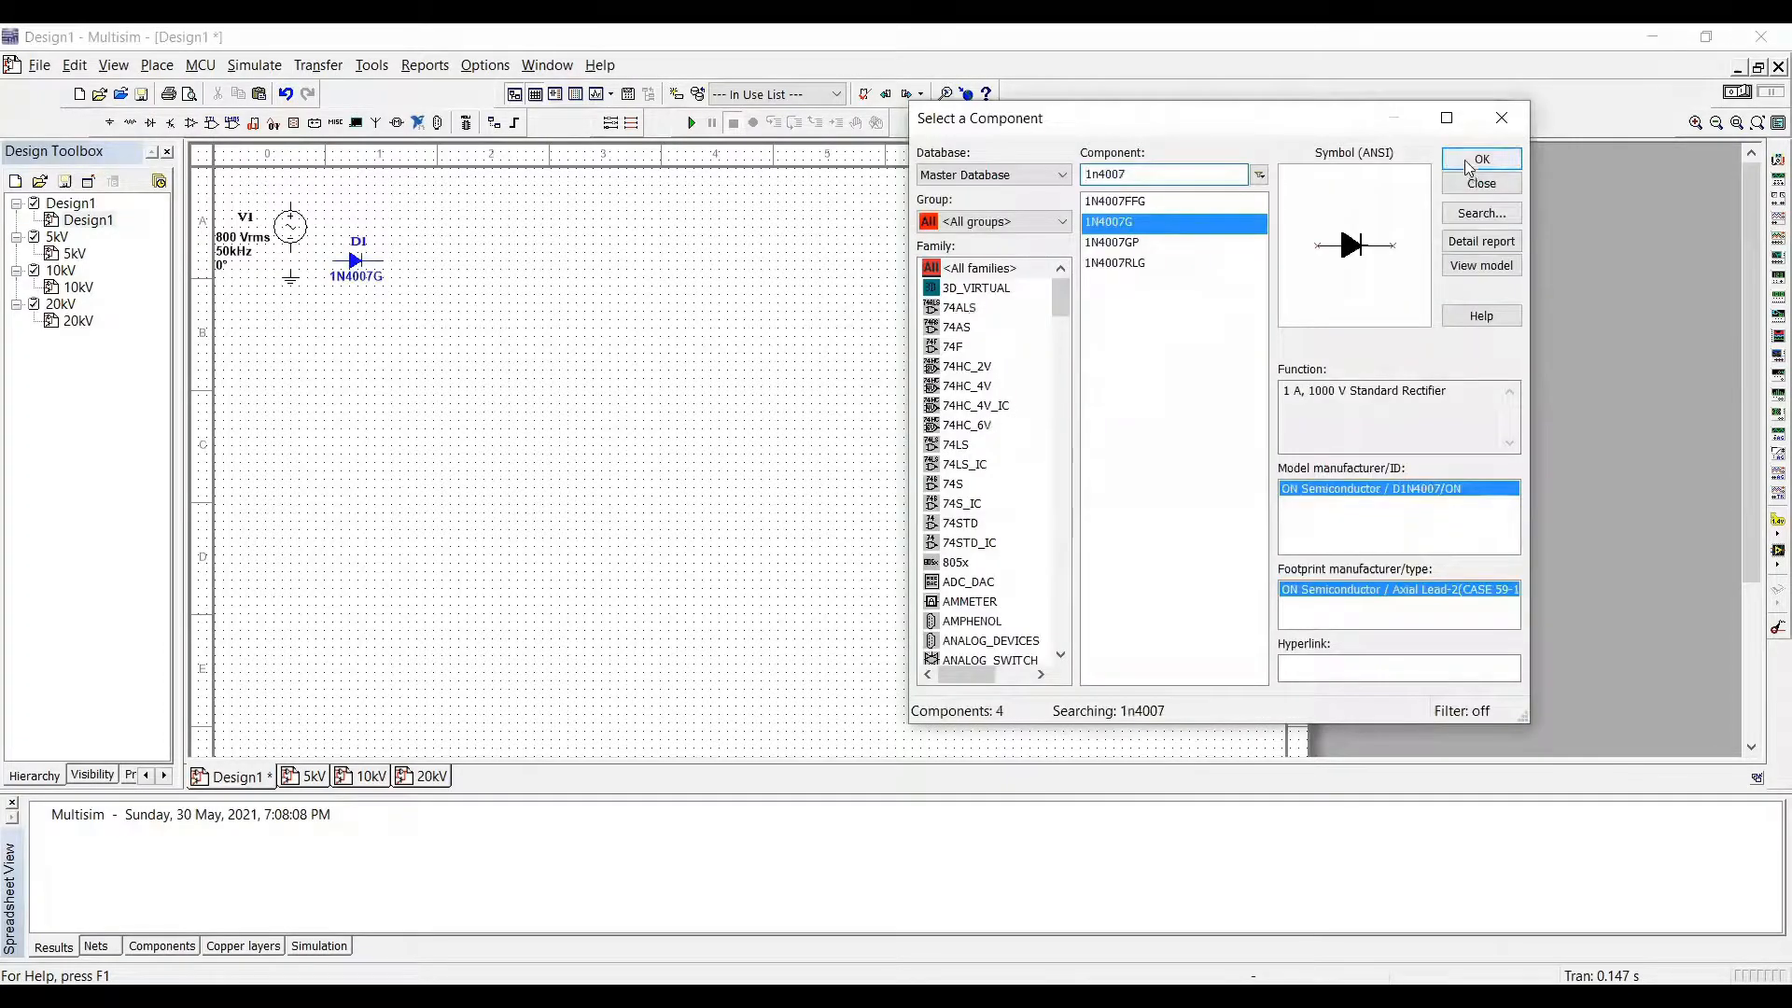
Step: Place nine more 1N4007G diodes in an evenly spaced horizontal row after D1
click(1471, 162)
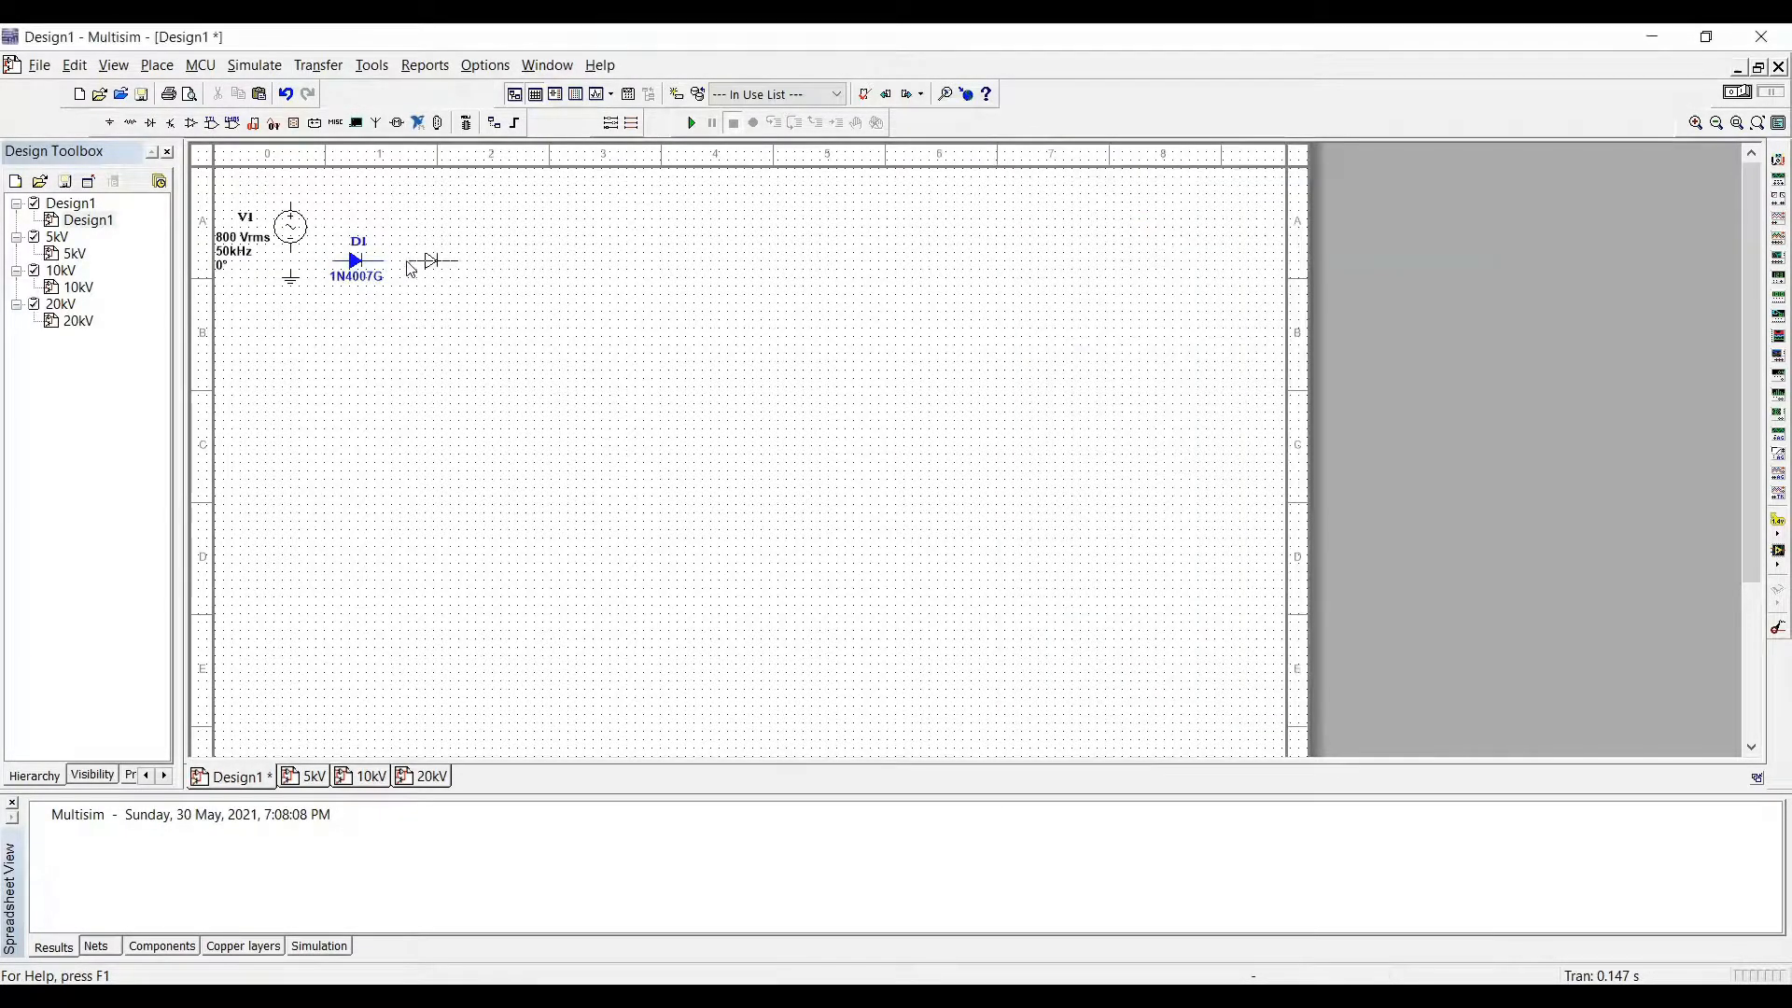
click(404, 267)
key(Return)
click(485, 262)
click(553, 263)
click(621, 263)
click(688, 263)
click(755, 263)
click(822, 263)
click(890, 263)
click(957, 263)
Step: Place a basic capacitor below and slightly left of D1 and set its capacitance to 5 nF
click(1062, 221)
click(992, 279)
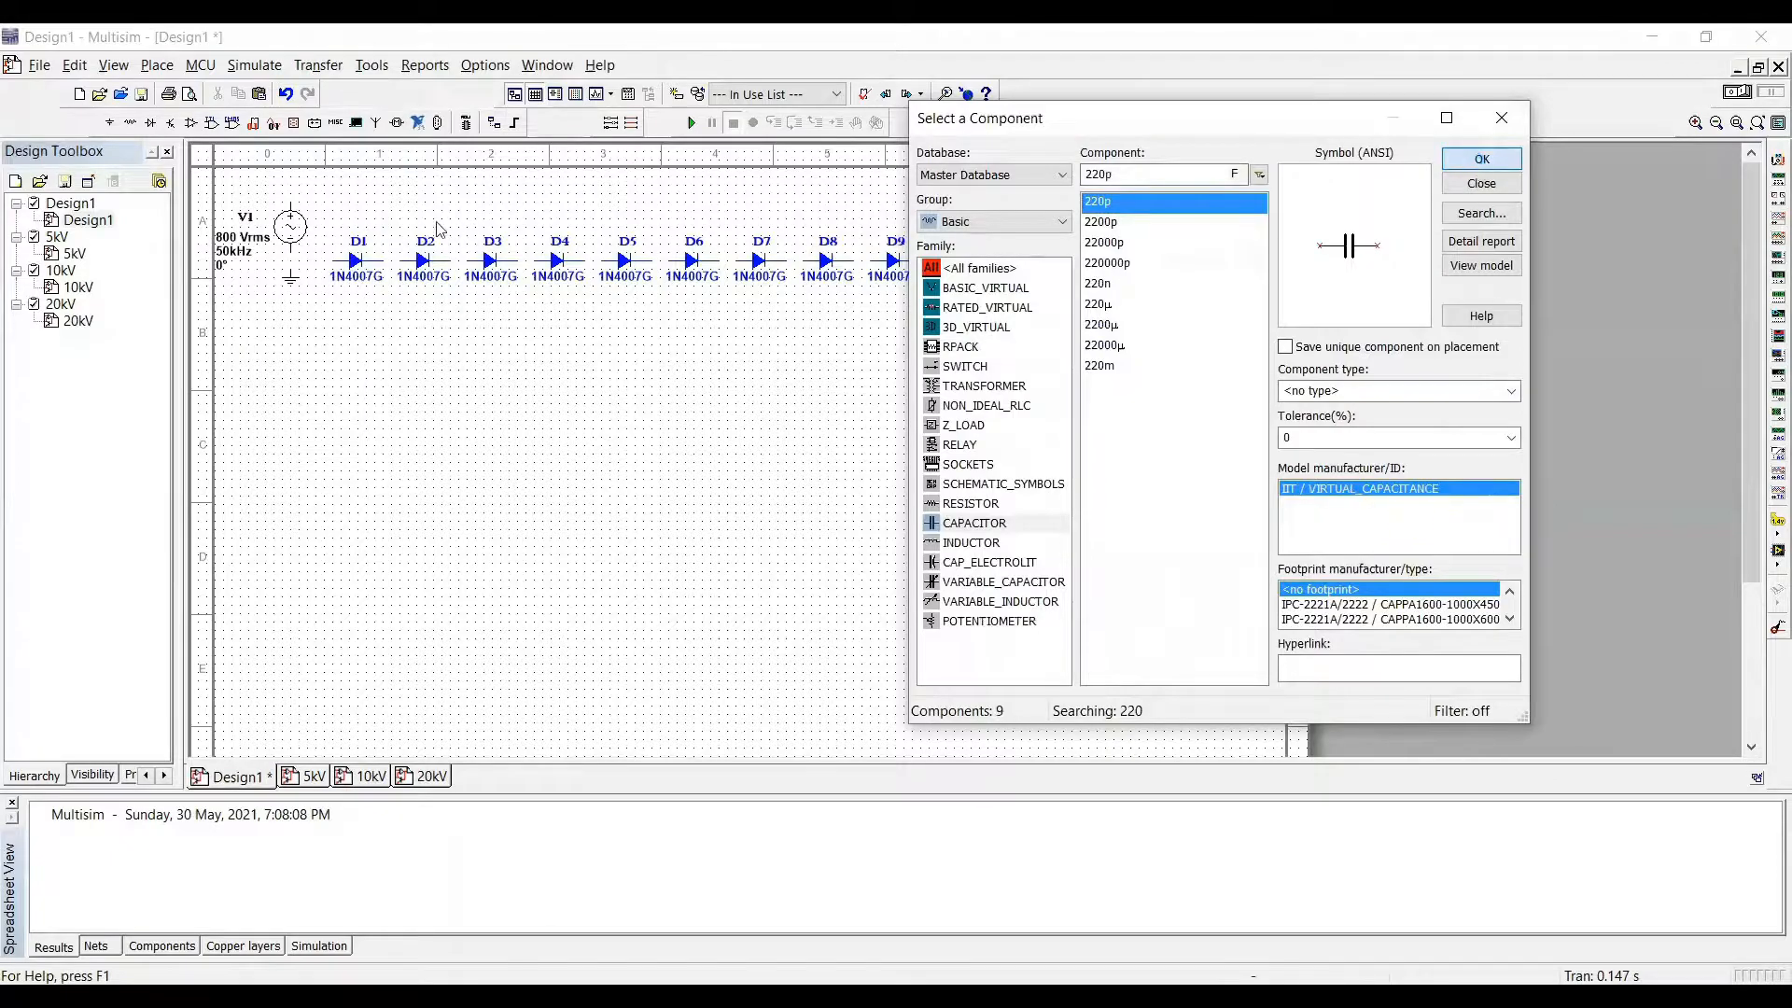
click(1481, 160)
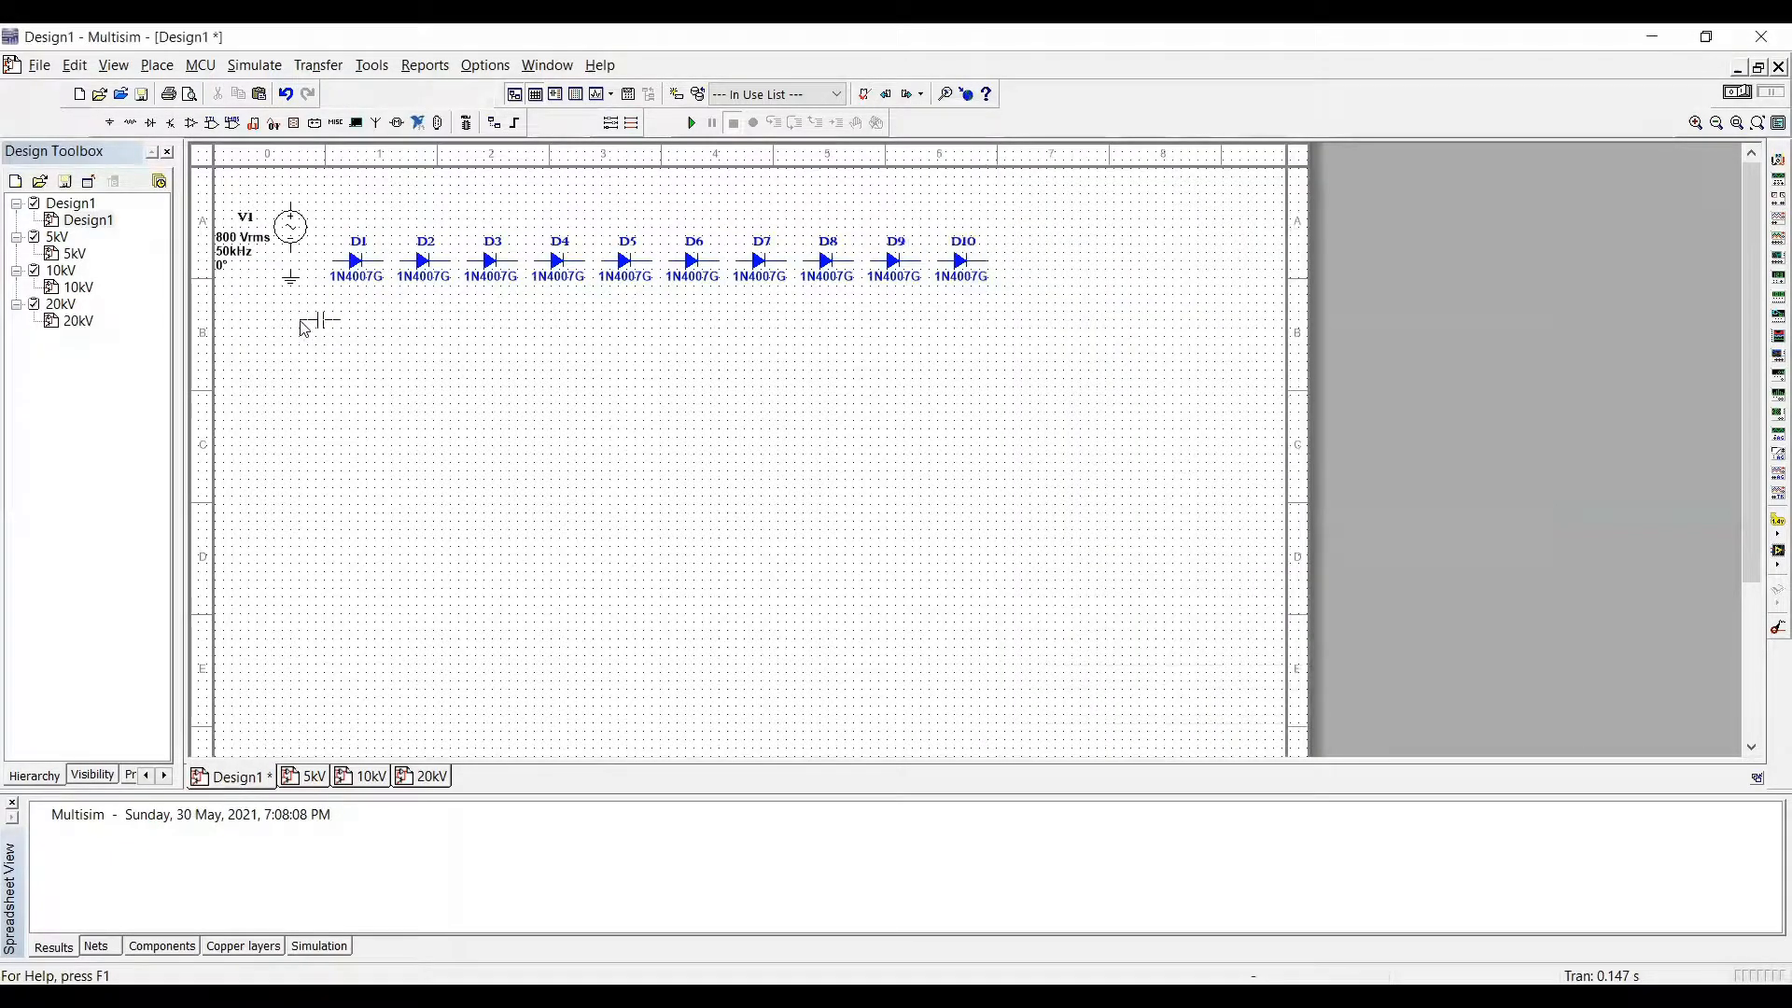
click(308, 318)
key(Escape)
double_click(331, 334)
text(5n)
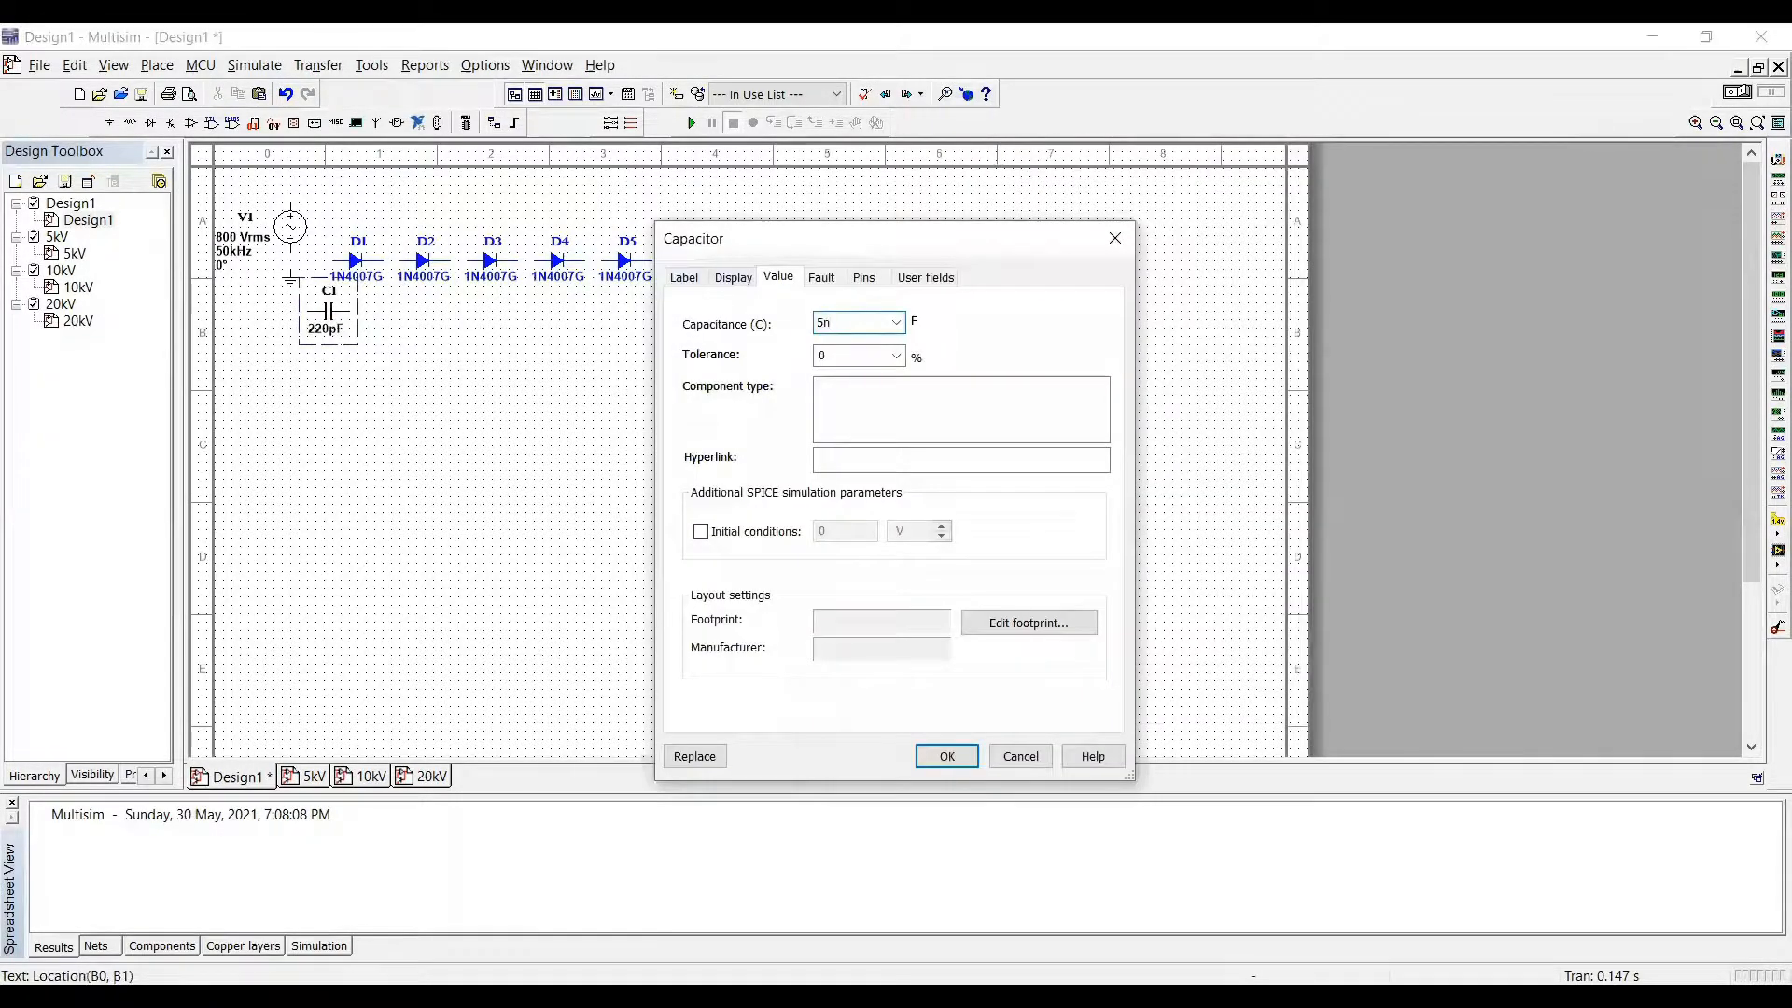
click(946, 756)
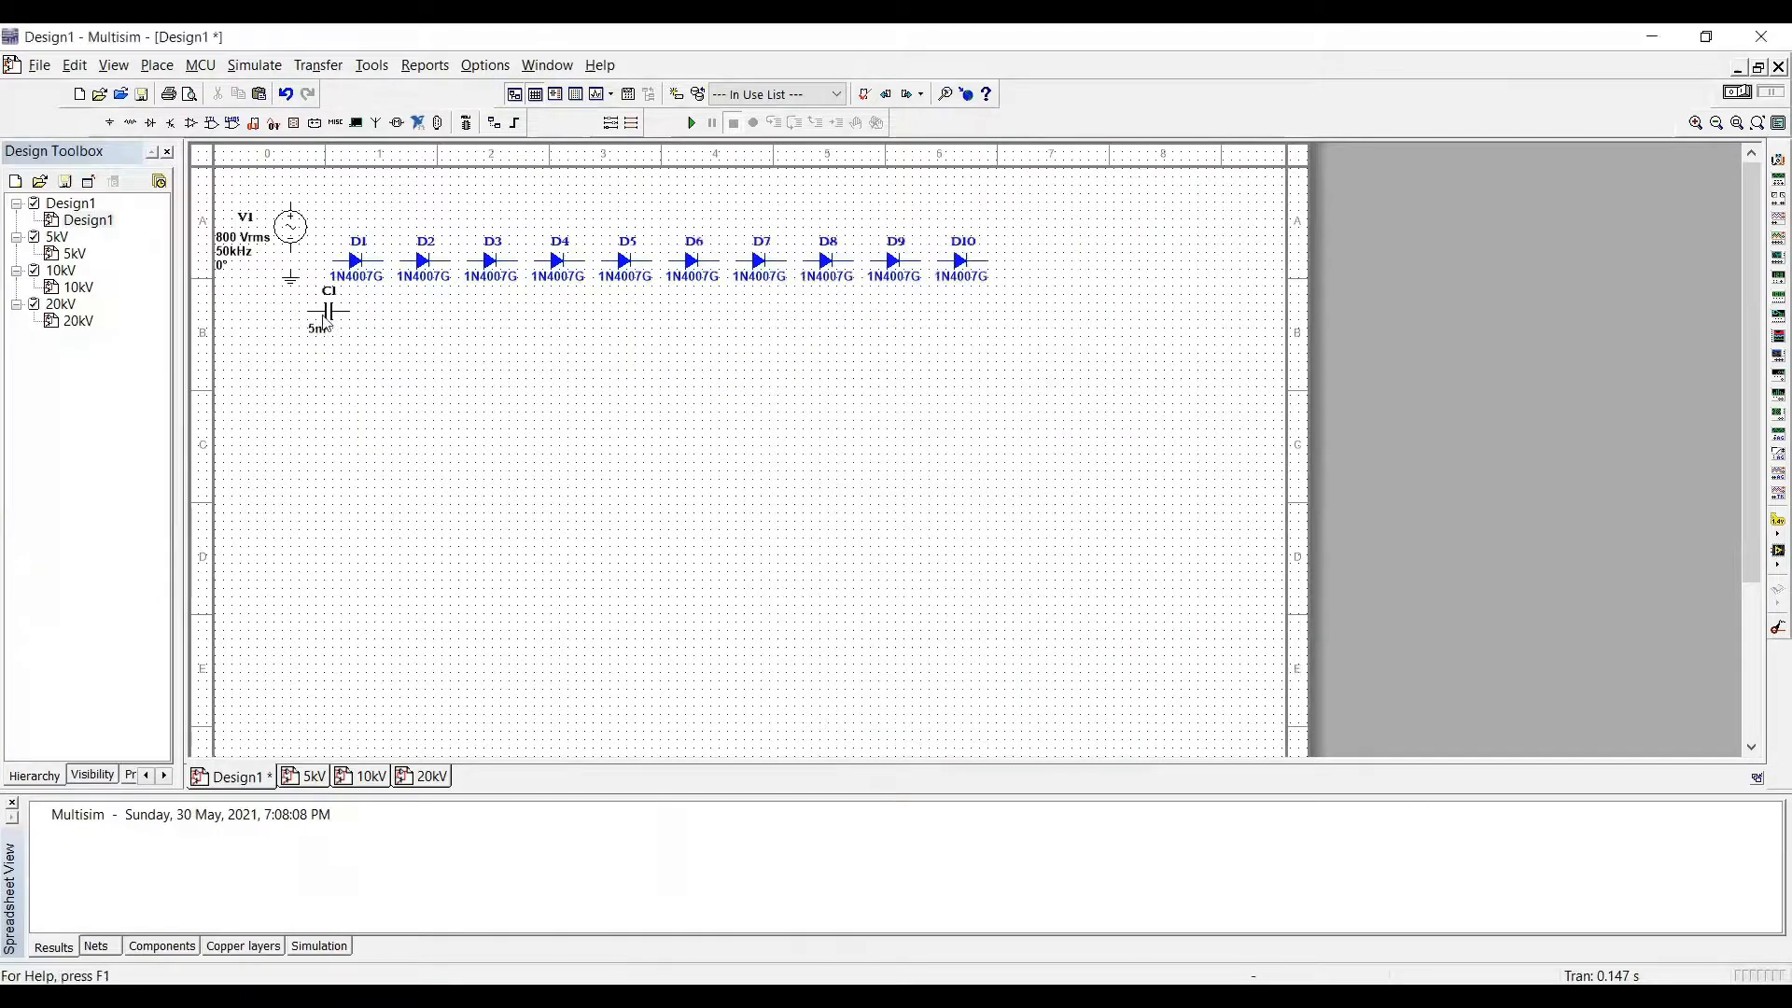
Step: Paste nine copies of the 5 nF capacitor, alternating above and below the diode row
key(ctrl+v)
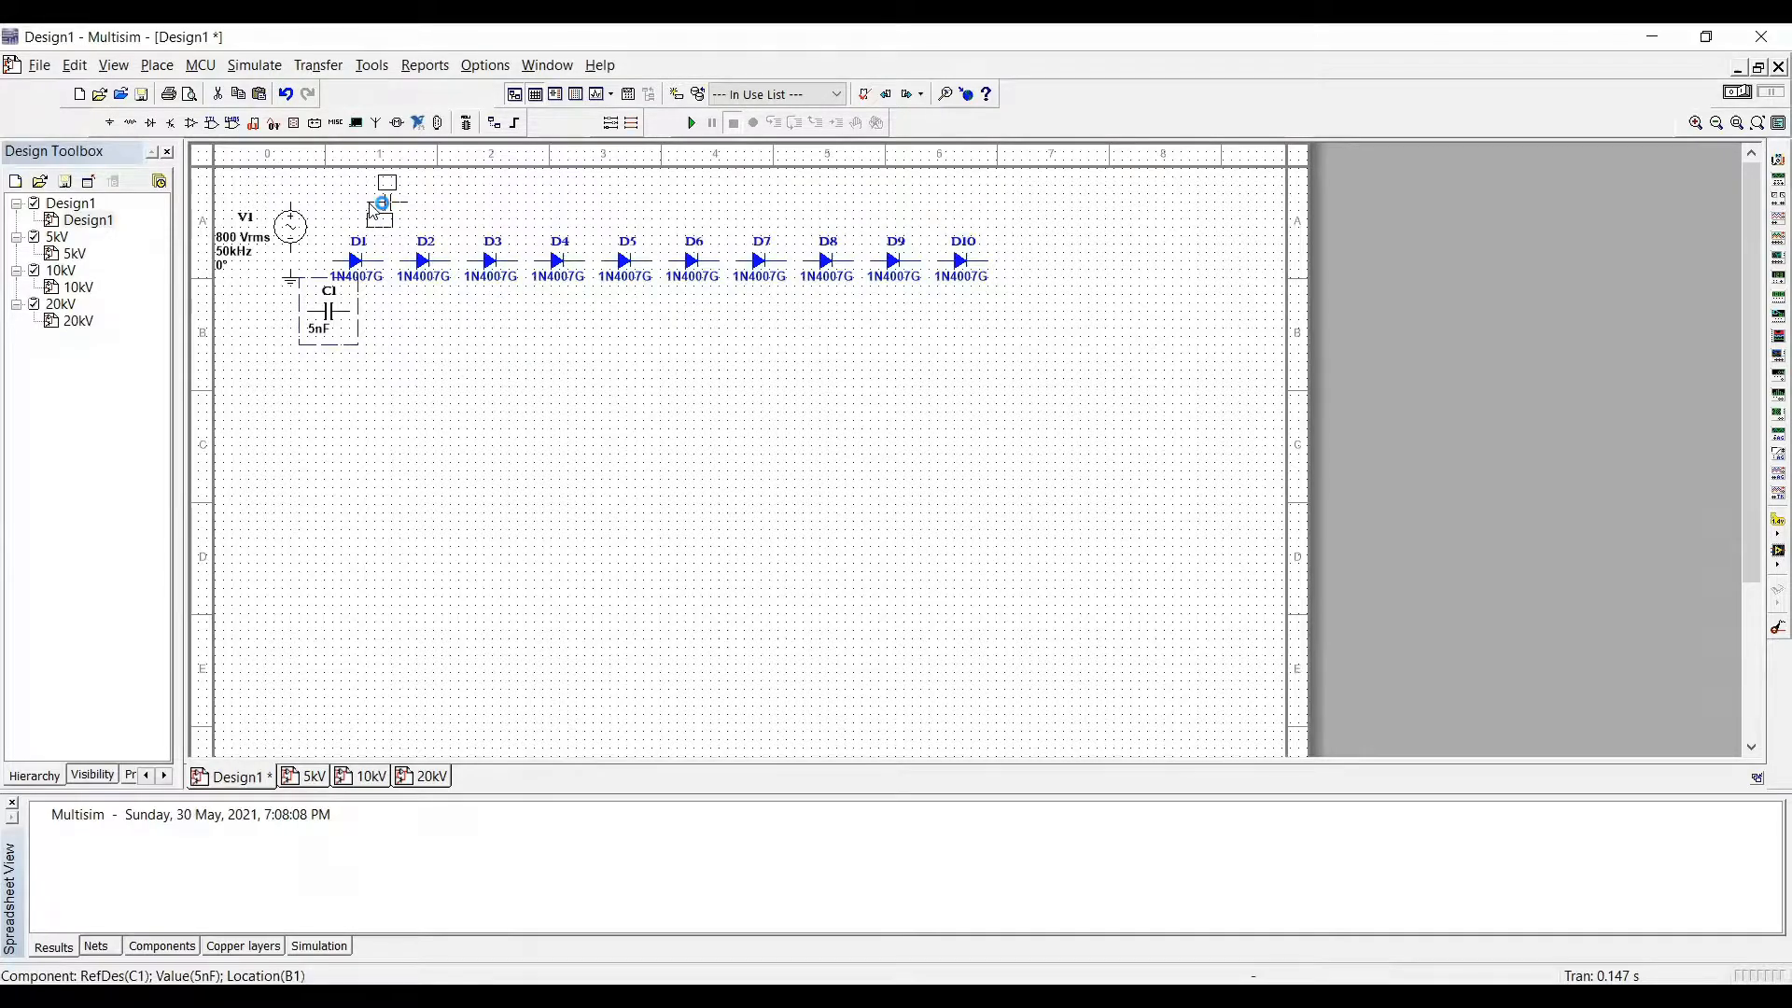
click(378, 211)
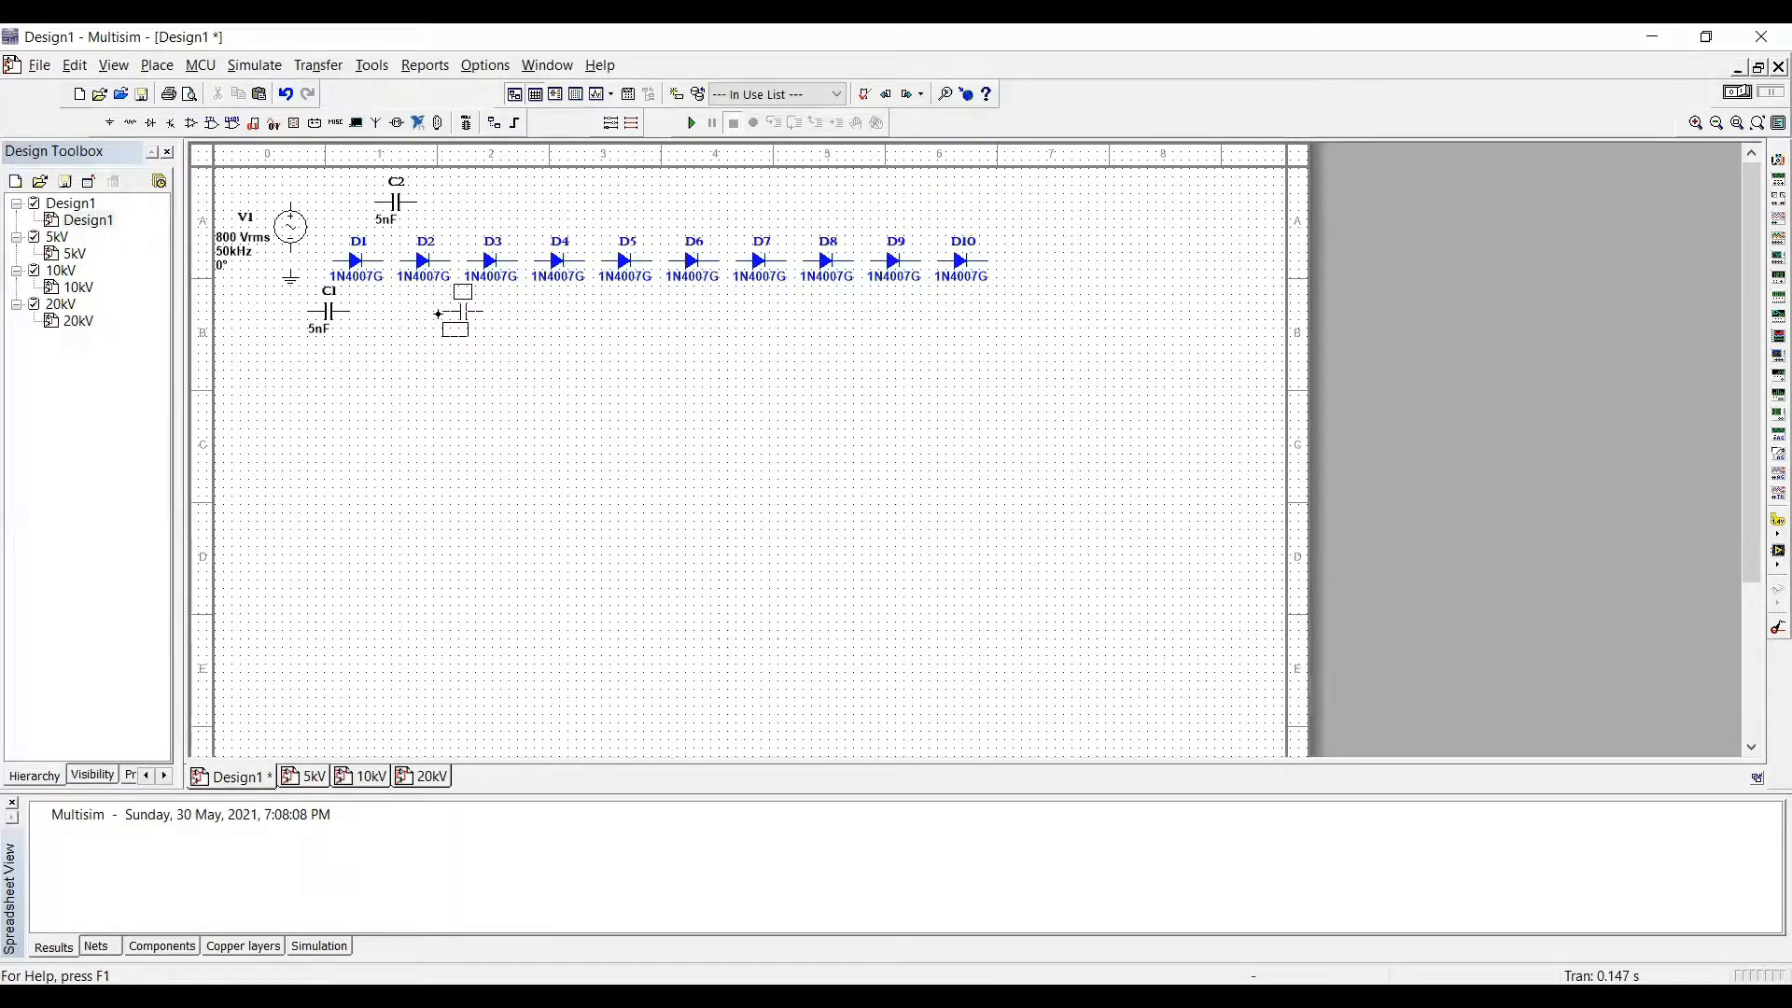
click(436, 314)
click(520, 204)
click(569, 314)
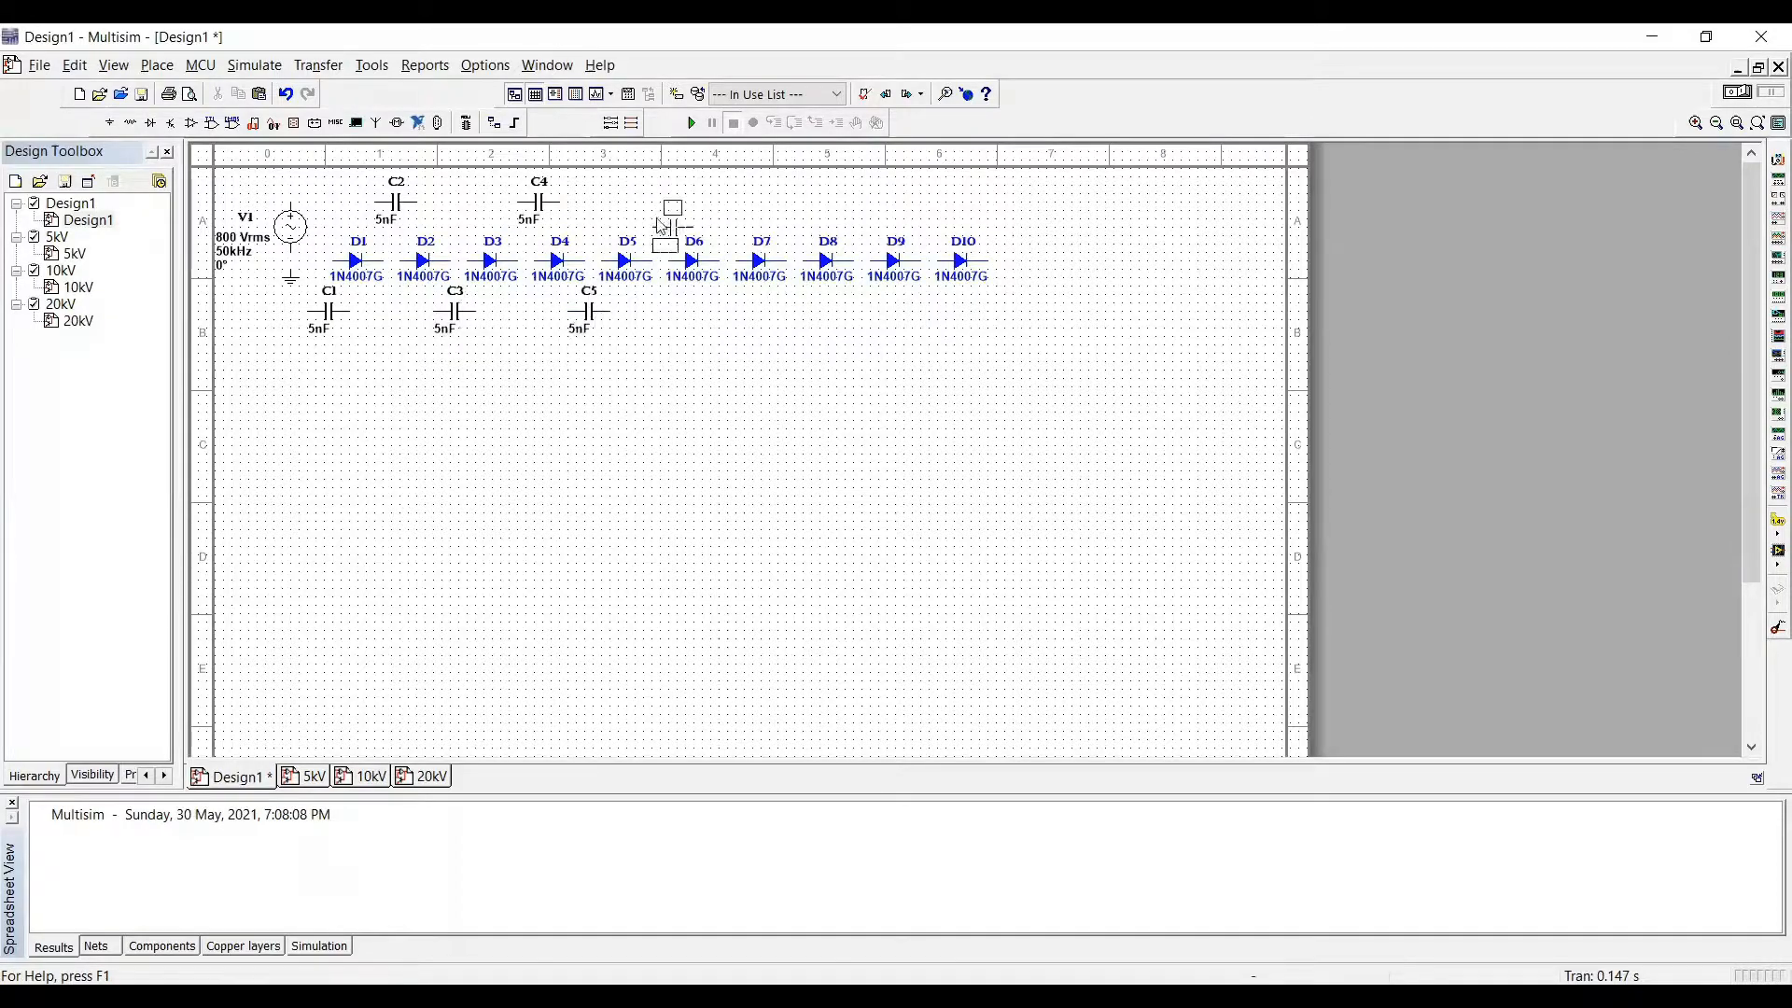
click(644, 212)
click(712, 322)
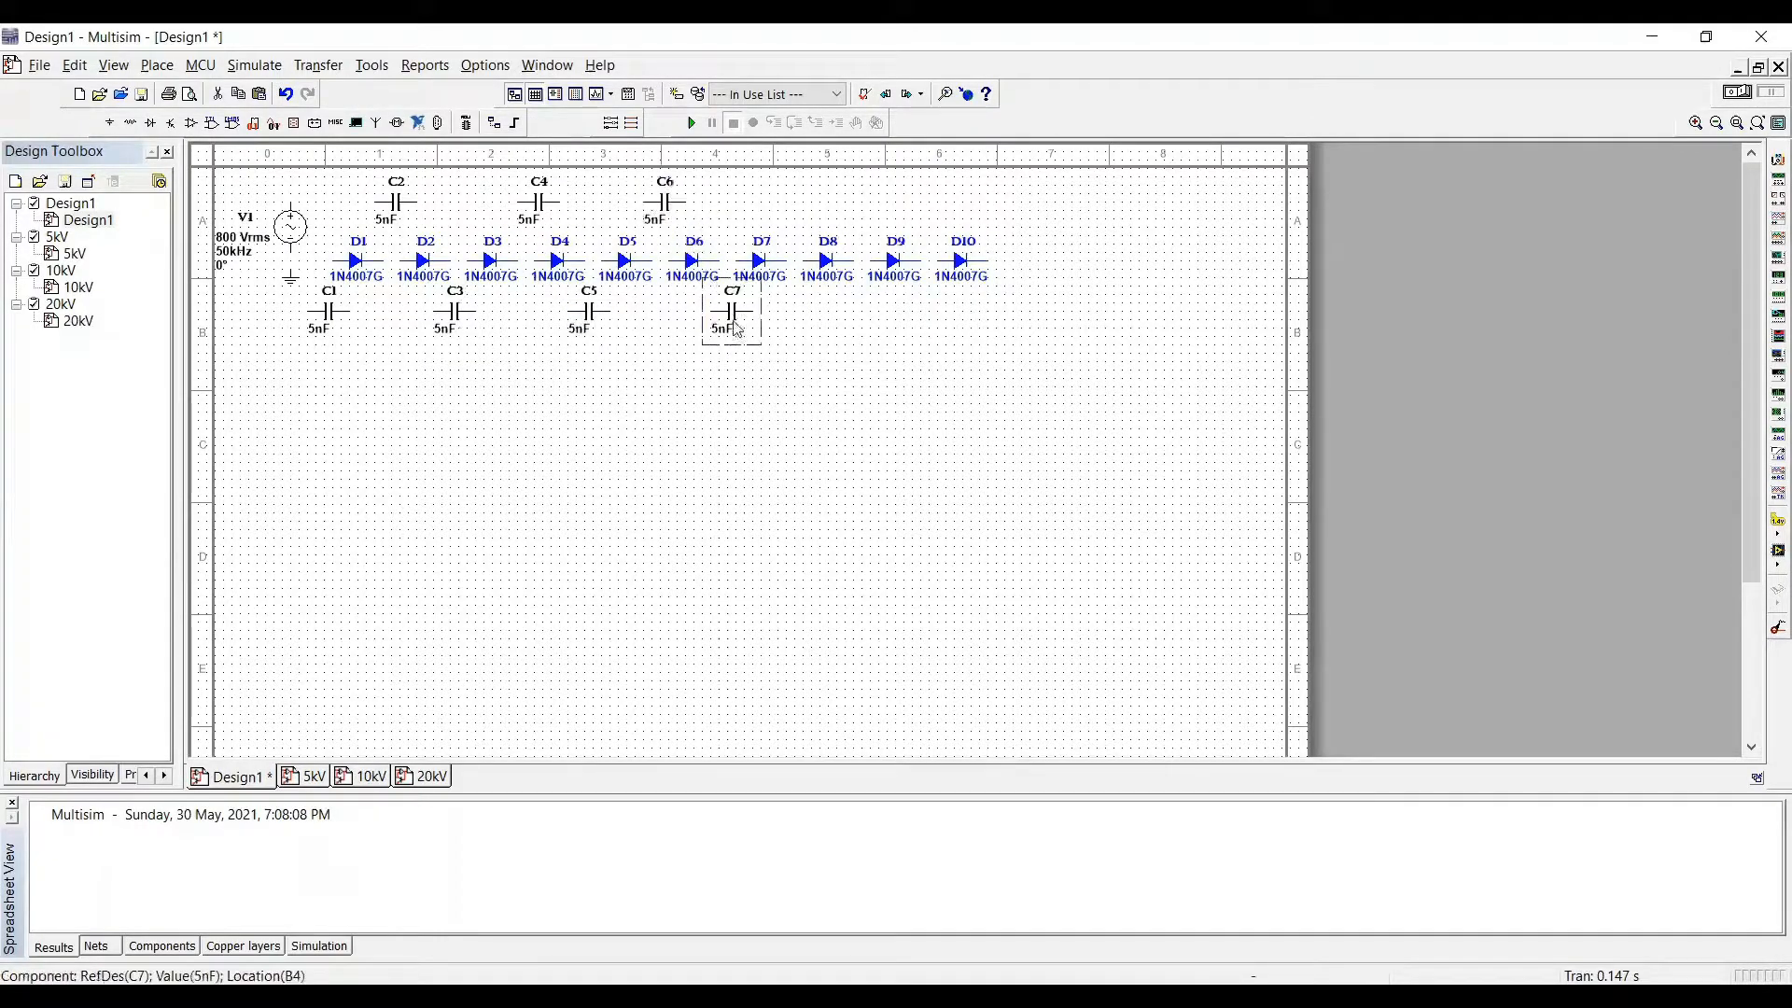
click(787, 213)
click(837, 322)
click(913, 212)
Step: Wire the grounded side of the source to D1 and C2, and its upper terminal through the lower capacitor row
click(332, 261)
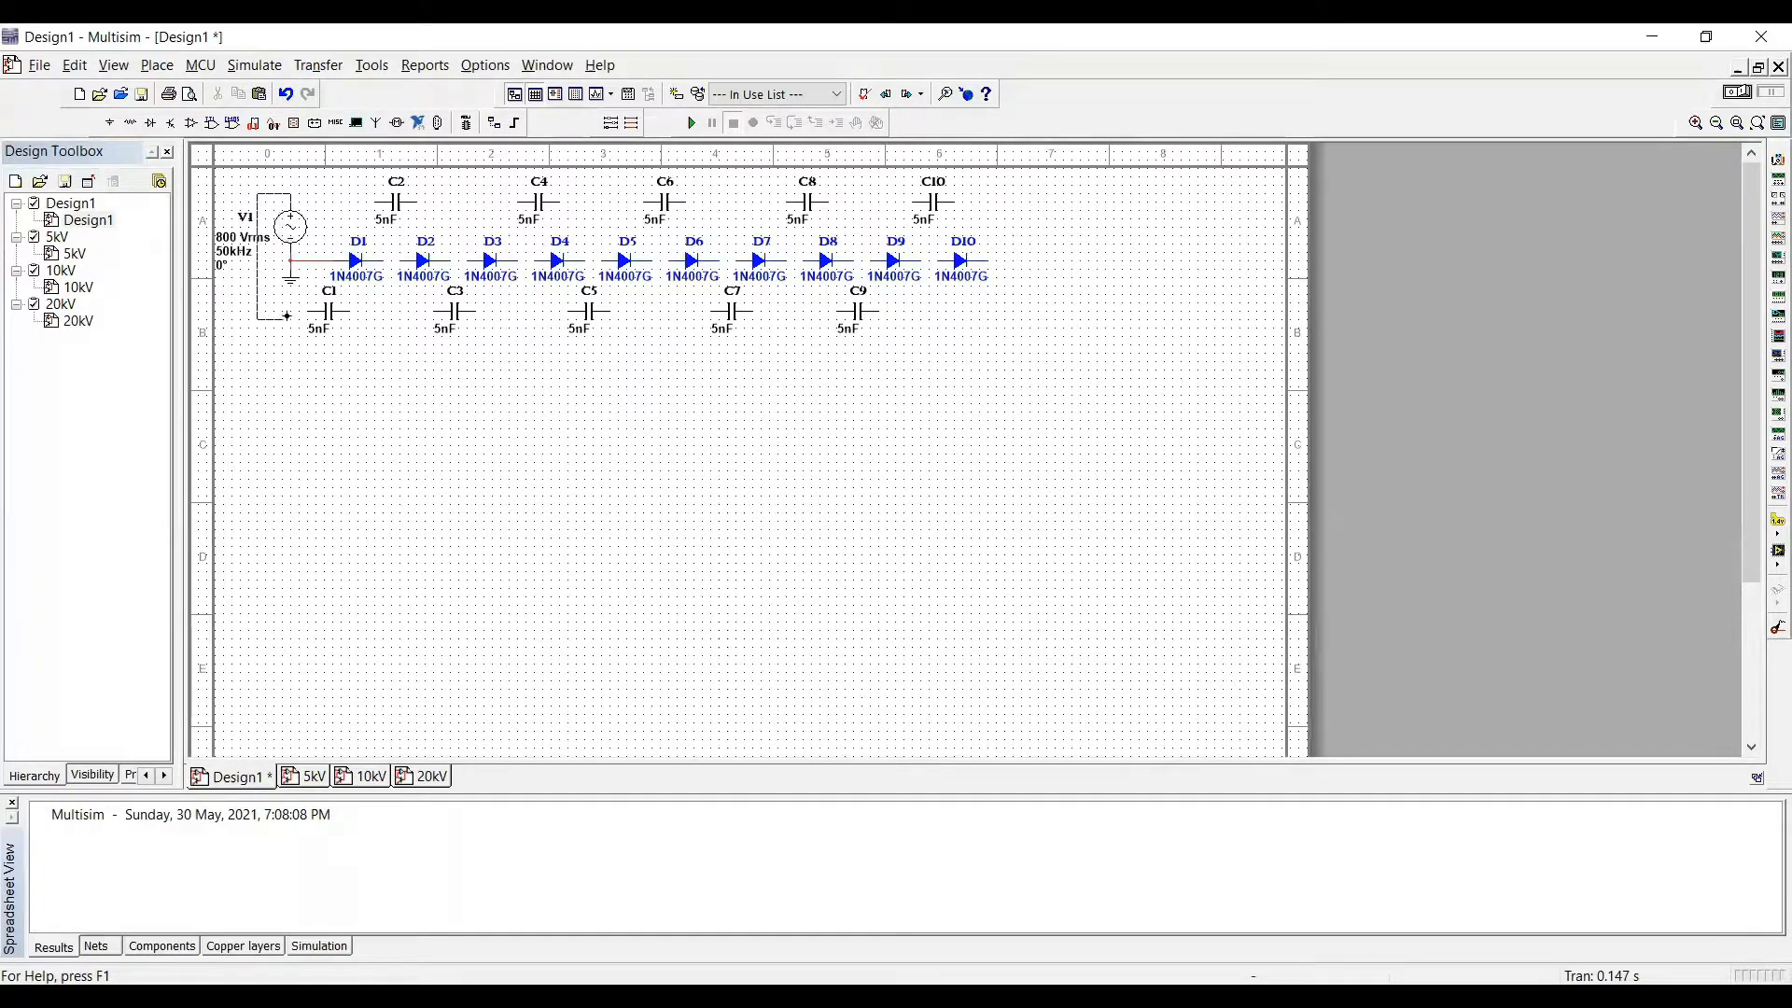
click(303, 310)
click(347, 310)
click(448, 311)
click(573, 311)
click(603, 311)
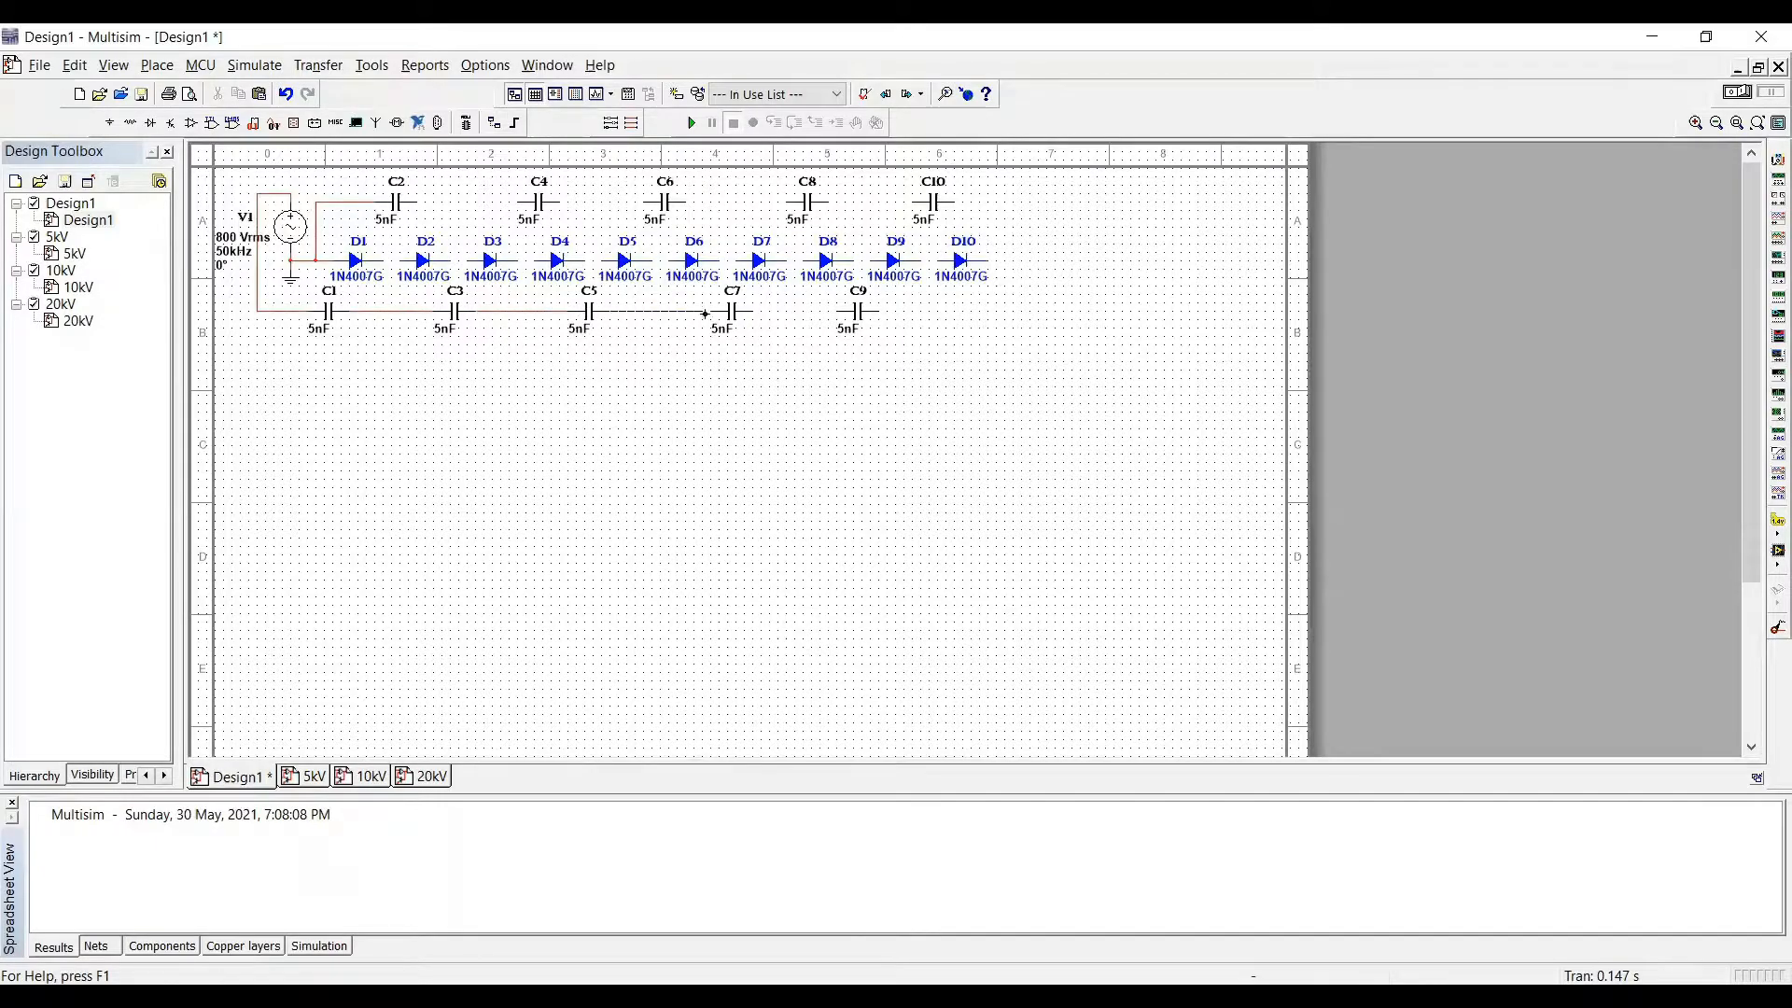
Step: Wire D10's output to C10, and connect C9 to the junction between D9 and D10
click(988, 260)
click(953, 202)
click(879, 311)
click(929, 260)
Step: Wire the upper capacitors in series and tie the D6–D7, D7–D8 and D8–D9 junctions alternately to the upper and lower rows
click(825, 202)
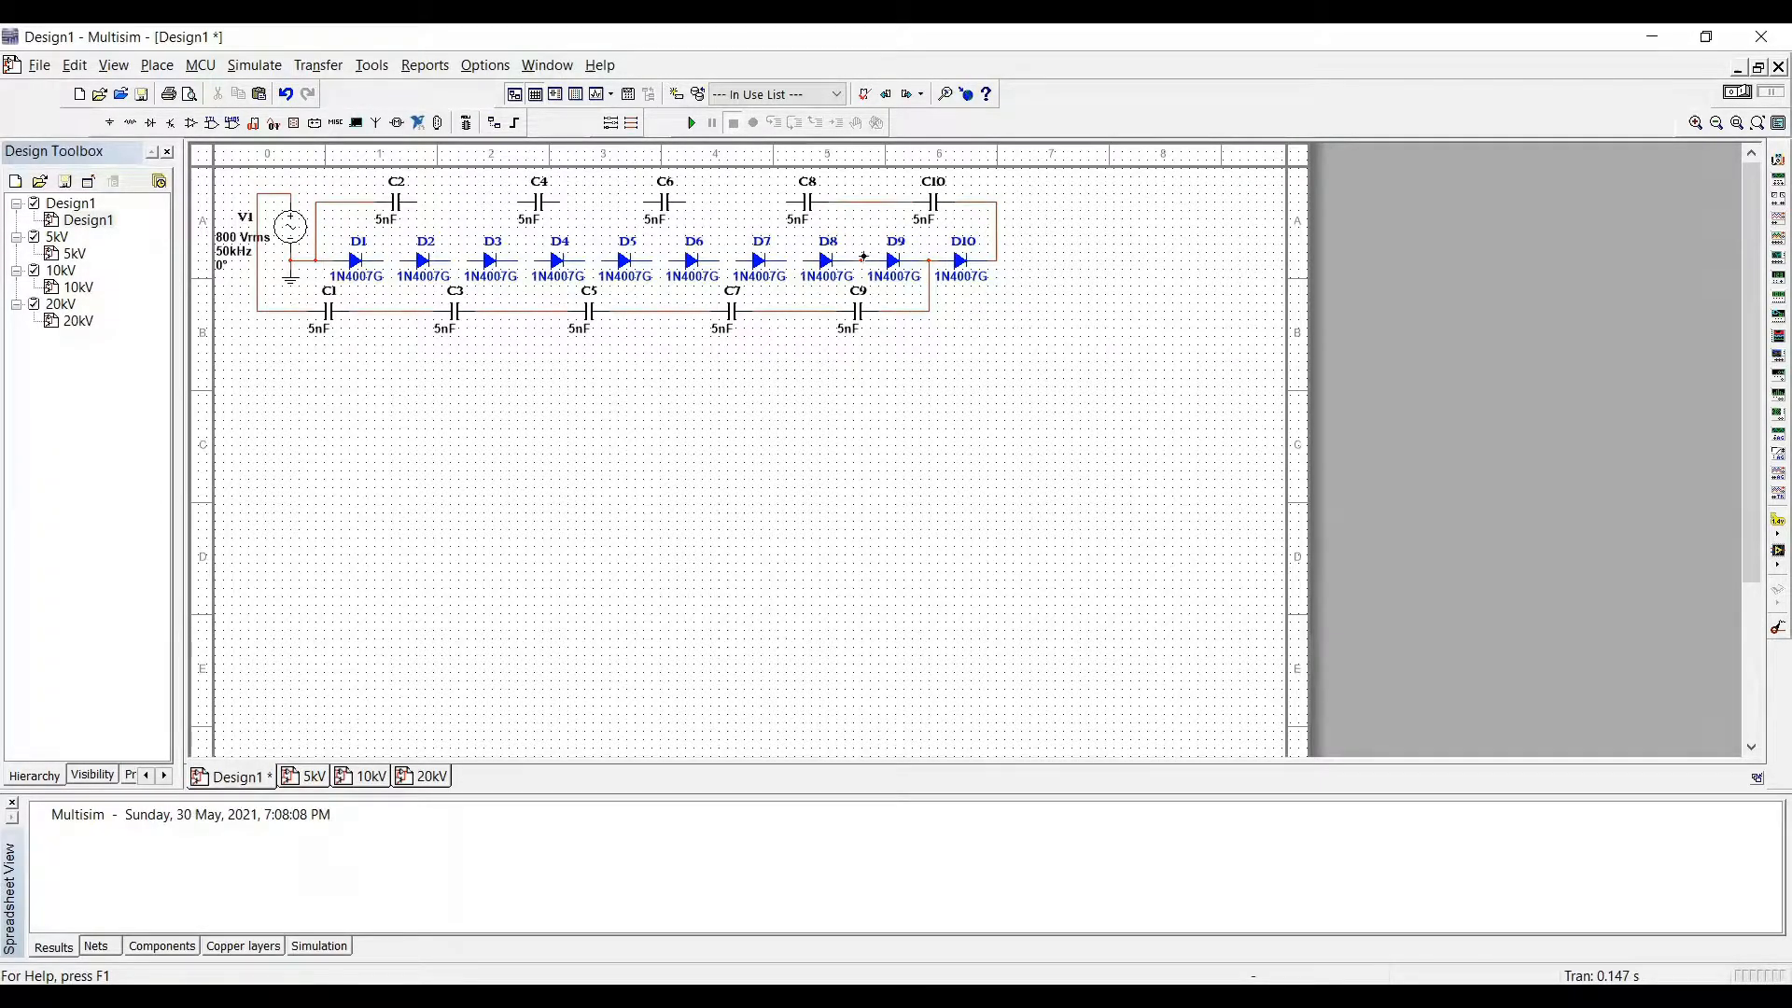
click(787, 203)
click(672, 202)
click(797, 309)
click(727, 201)
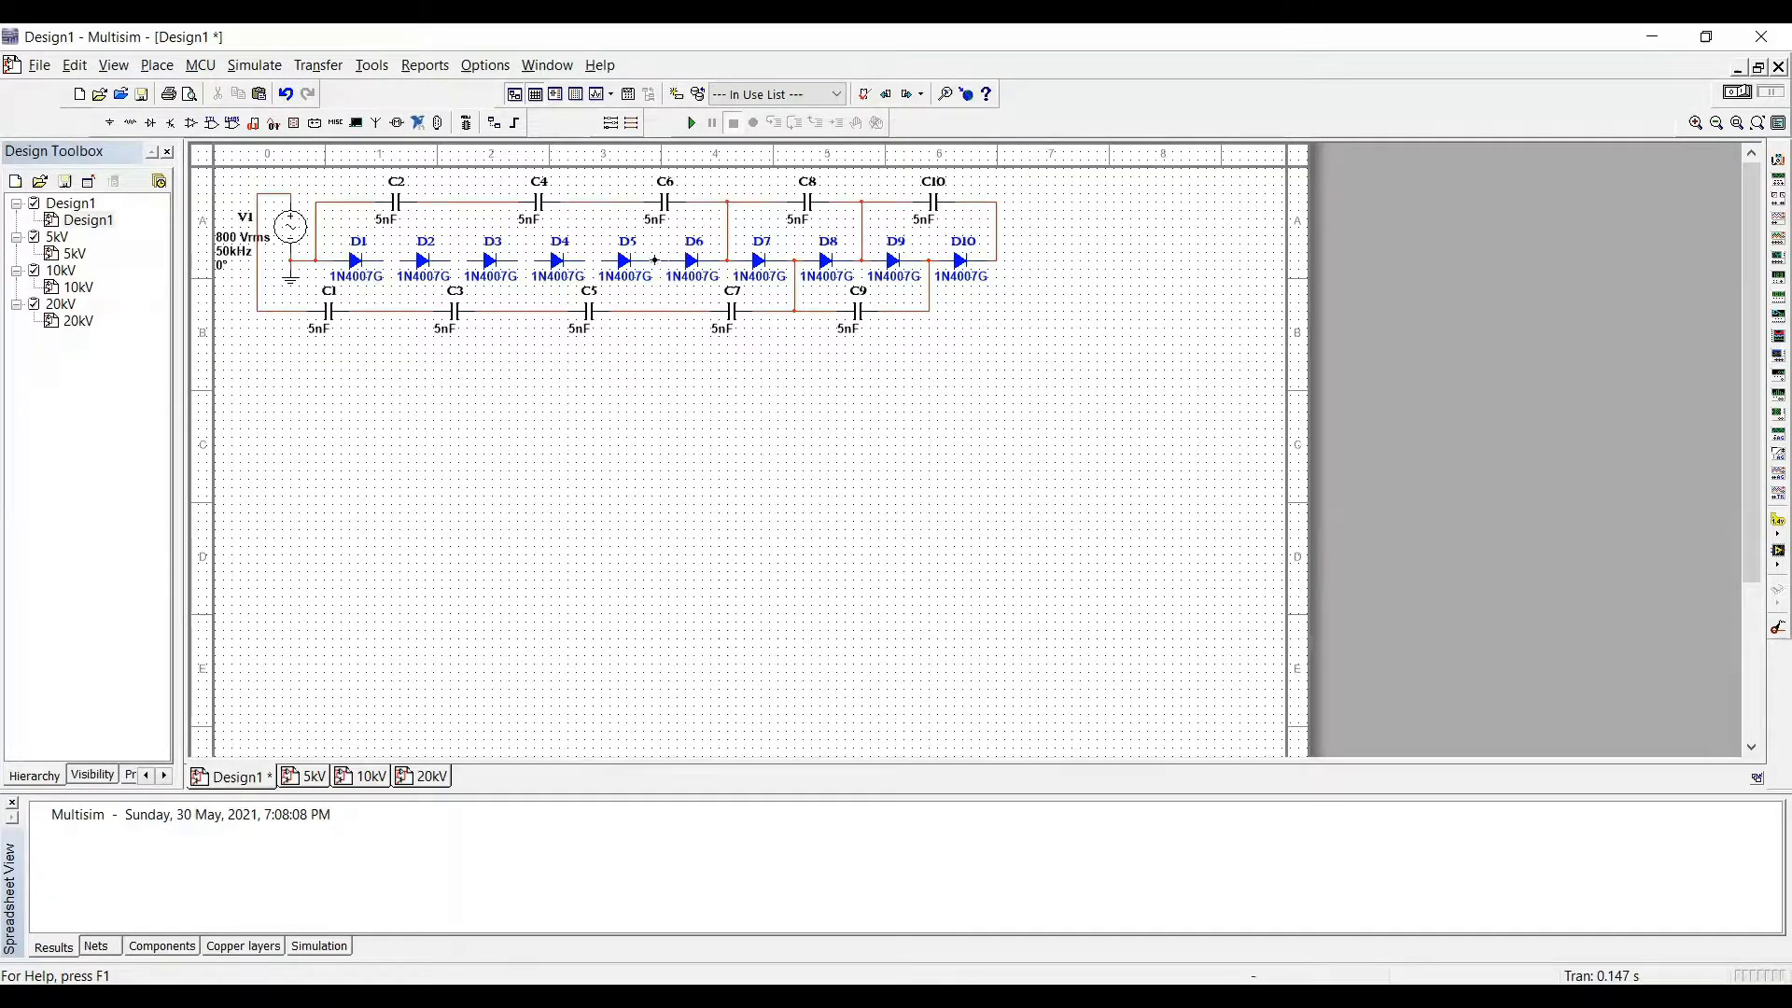
Step: Connect the remaining diode junctions from D5–D6 back to D1–D2 alternately to the lower and upper capacitor rows
click(661, 260)
click(661, 310)
click(594, 203)
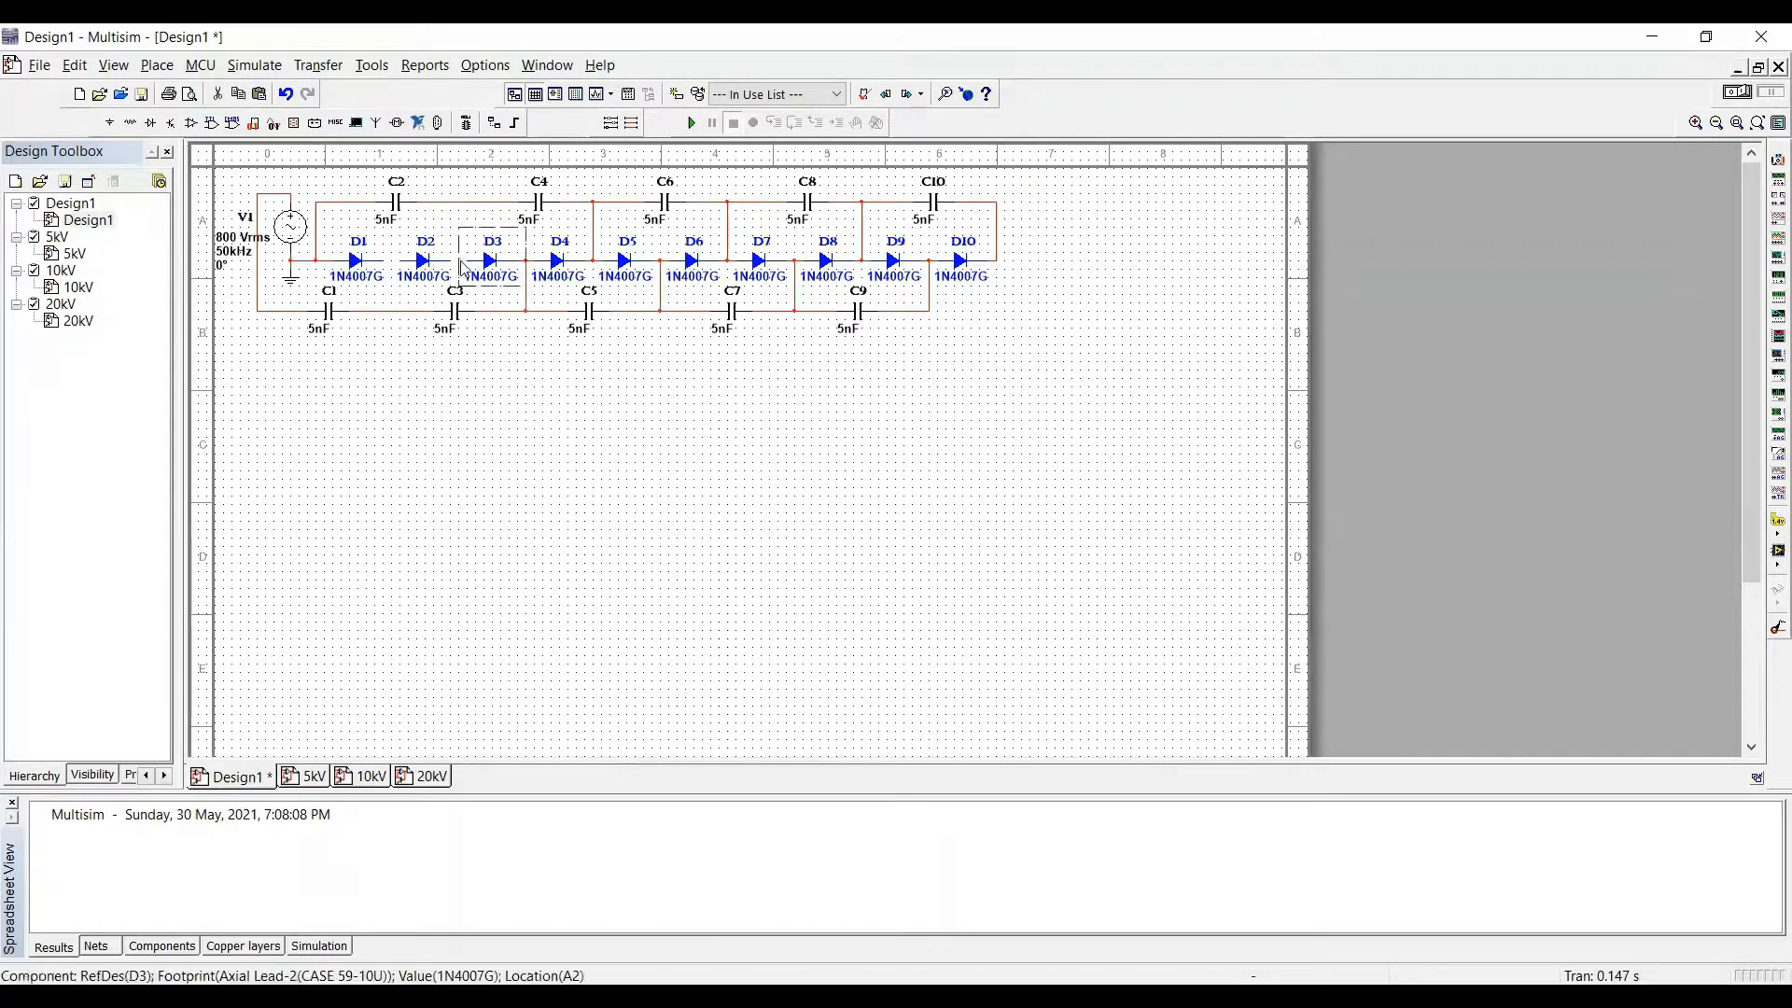
click(458, 202)
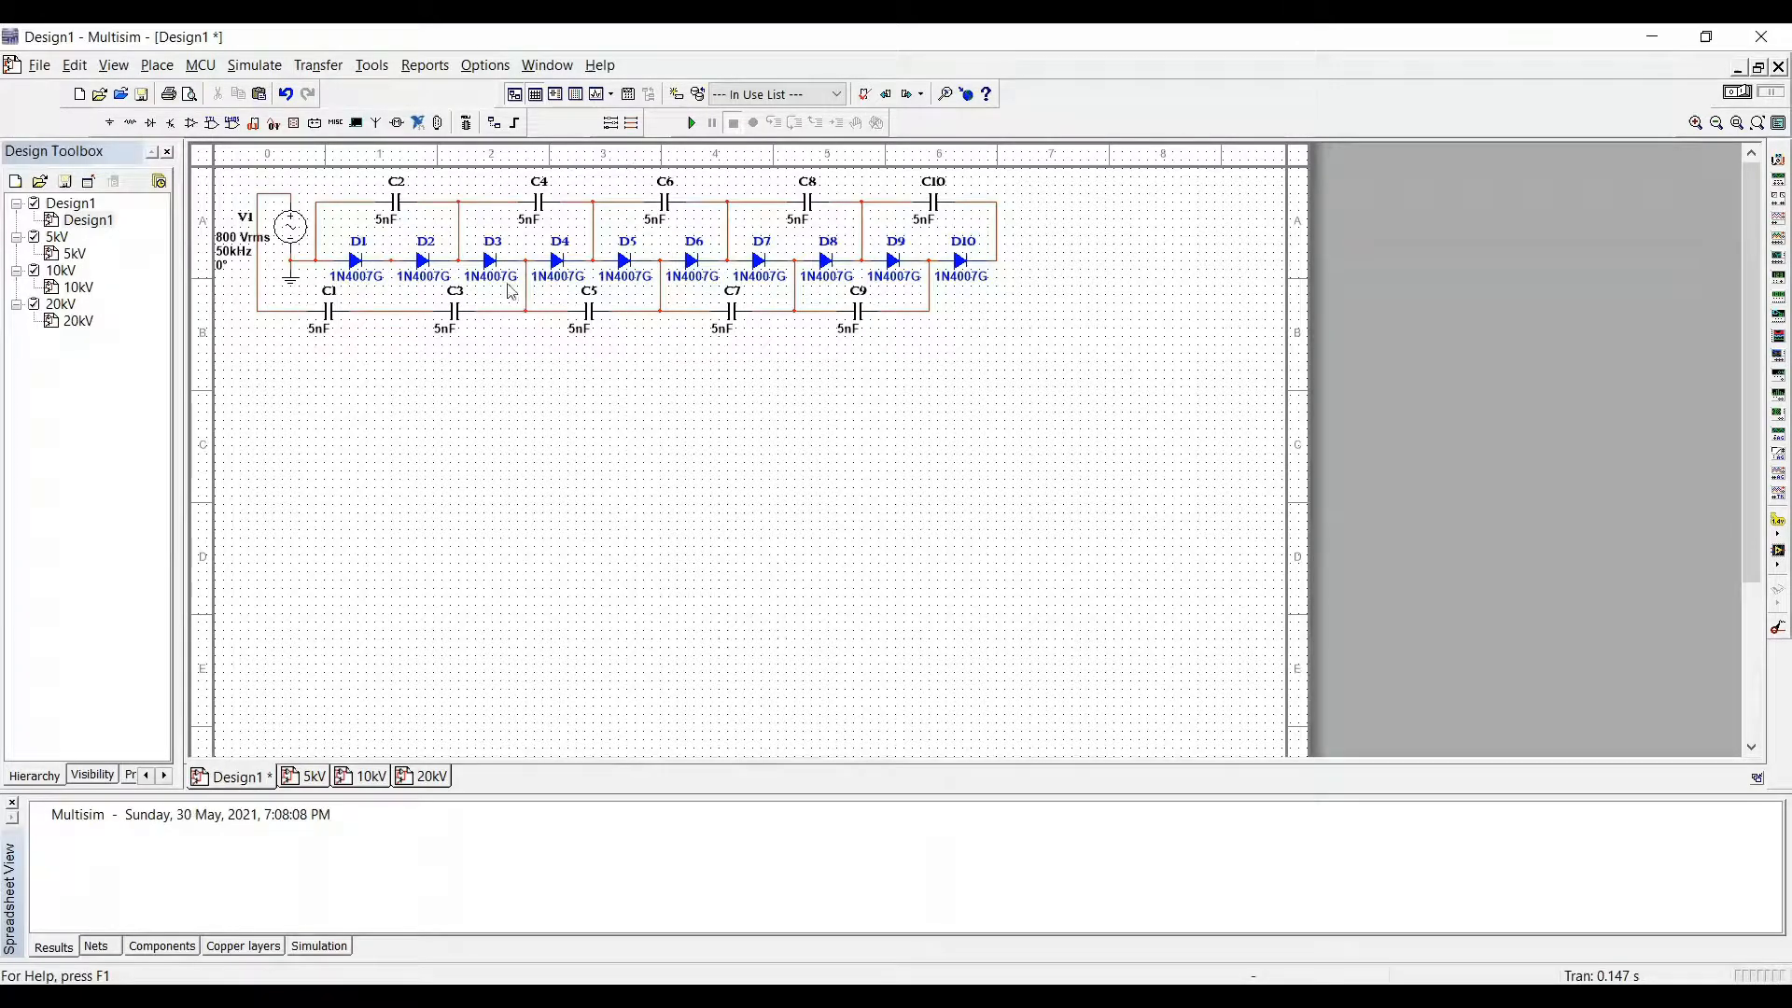
Step: Place a measurement probe on D10's output and configure it to show only the V parameter
click(1778, 520)
click(997, 262)
double_click(1043, 325)
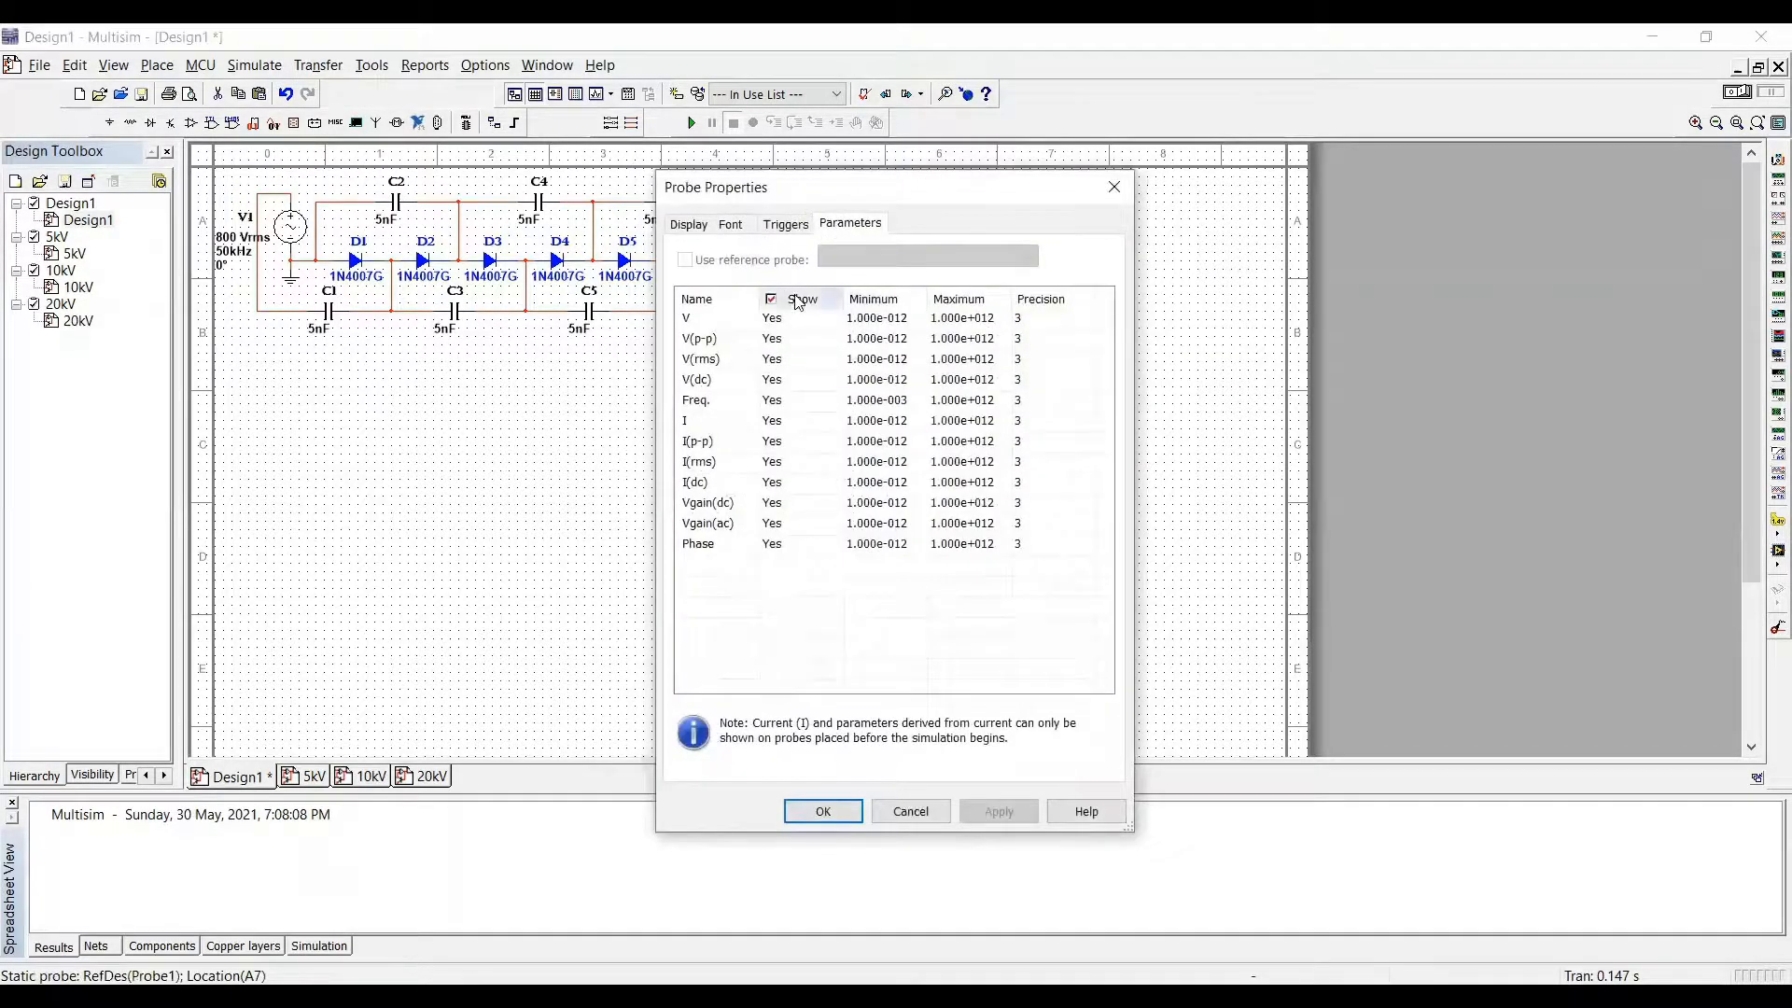
click(798, 300)
click(775, 320)
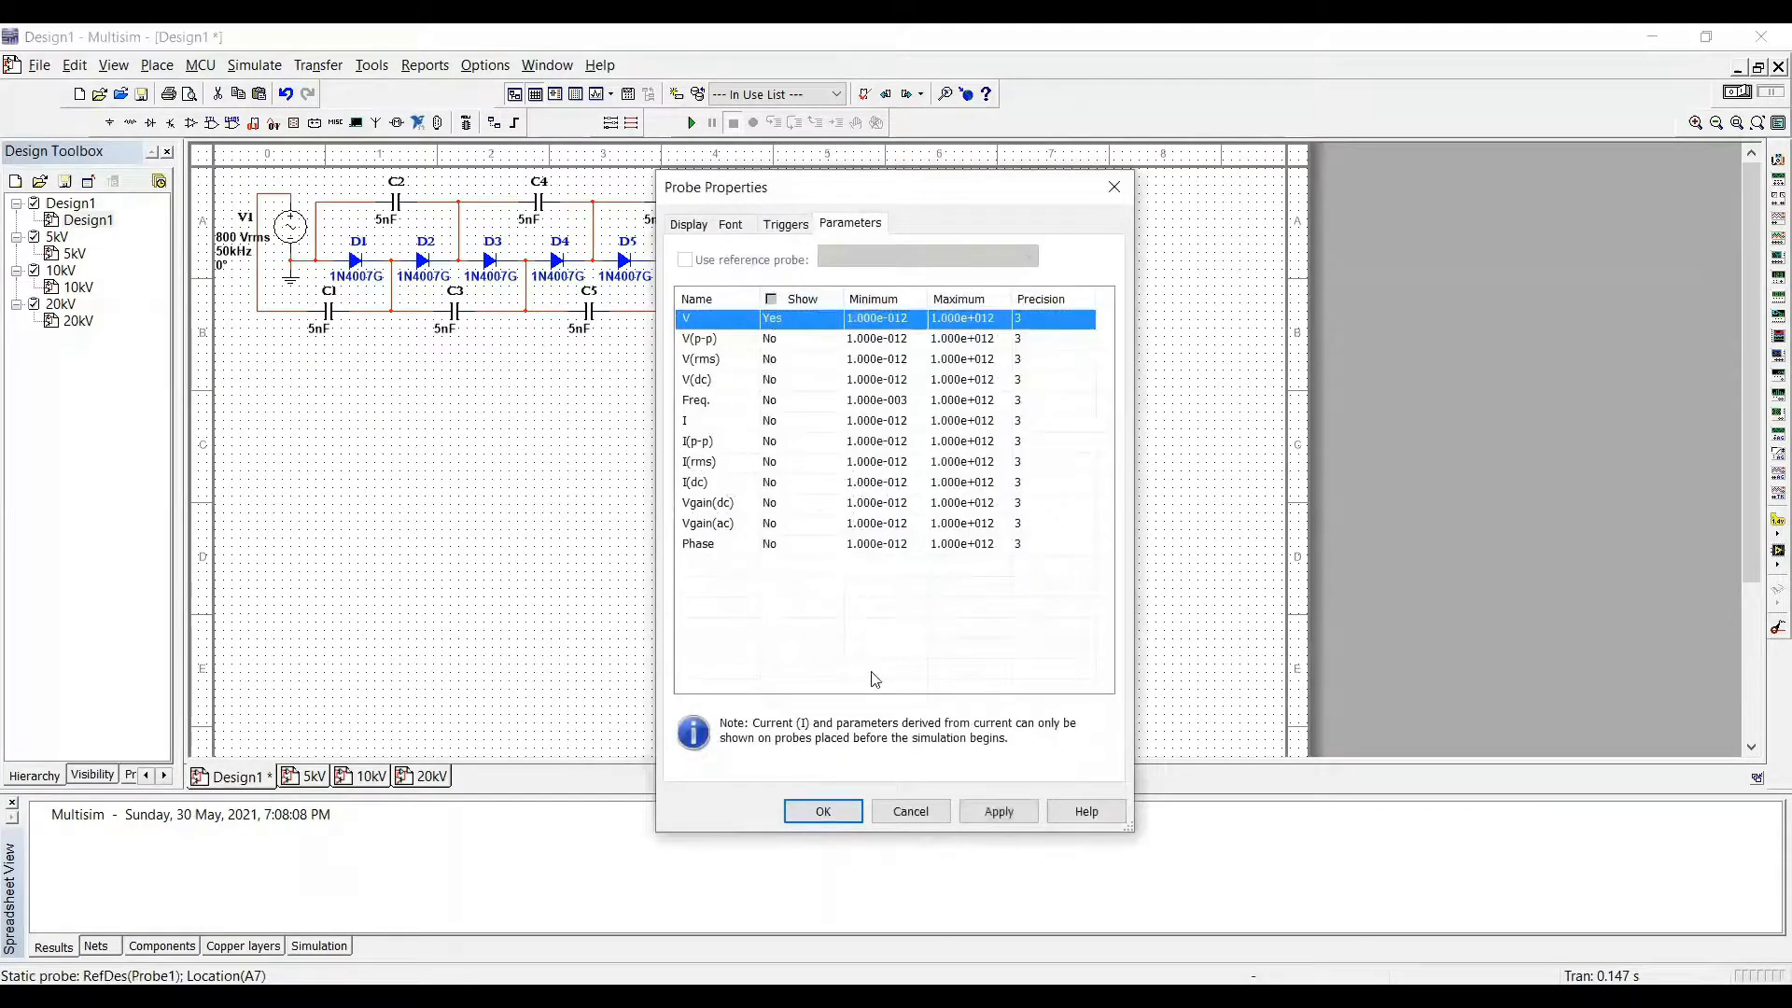
click(824, 812)
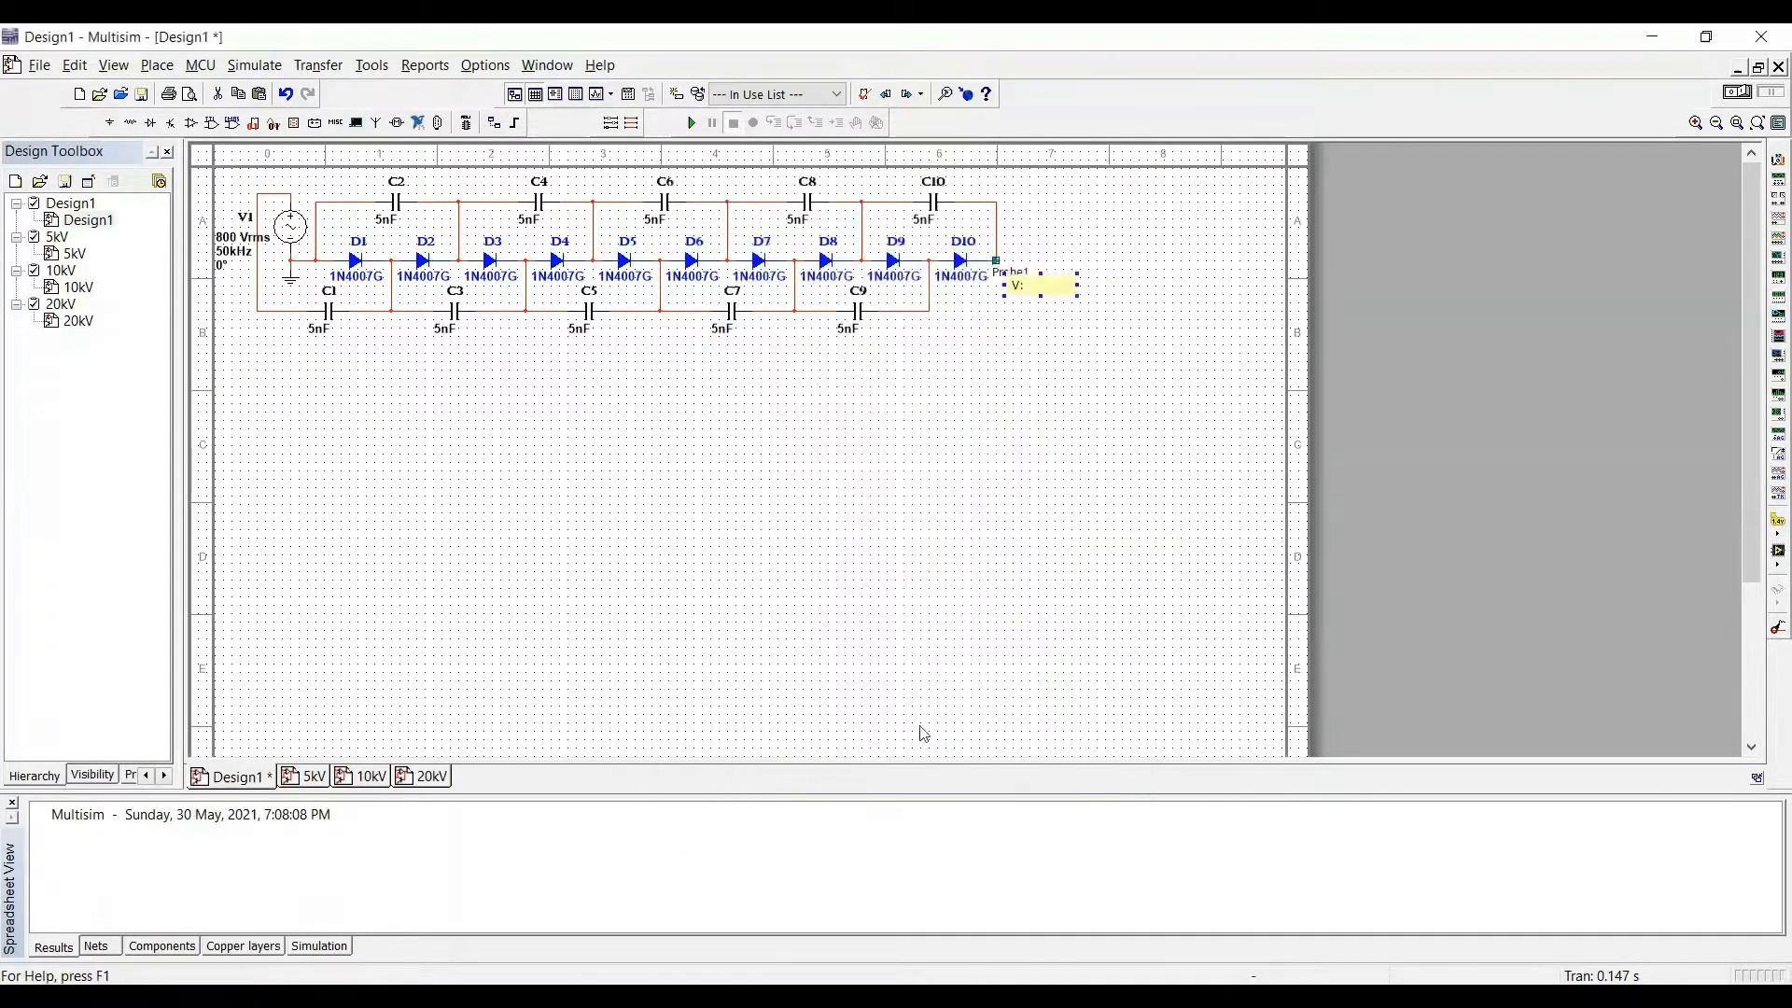
Step: Run the simulation to read the output voltage at the probe, and stop it
click(691, 122)
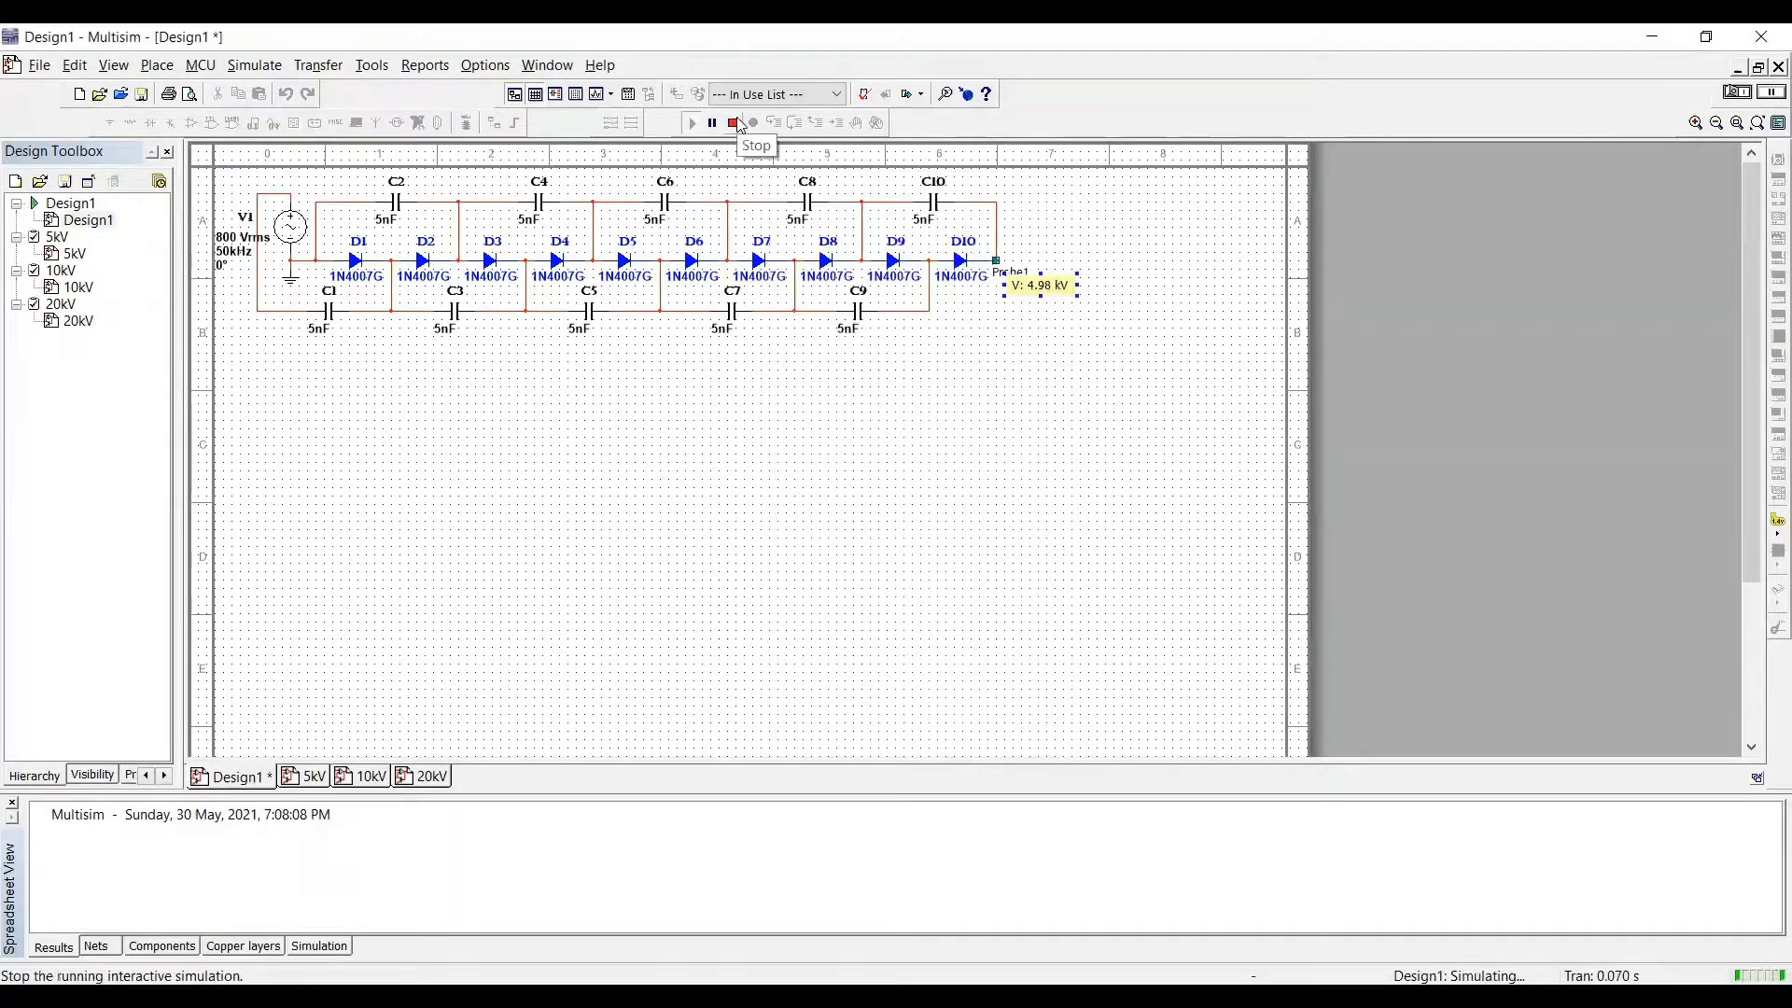
click(740, 124)
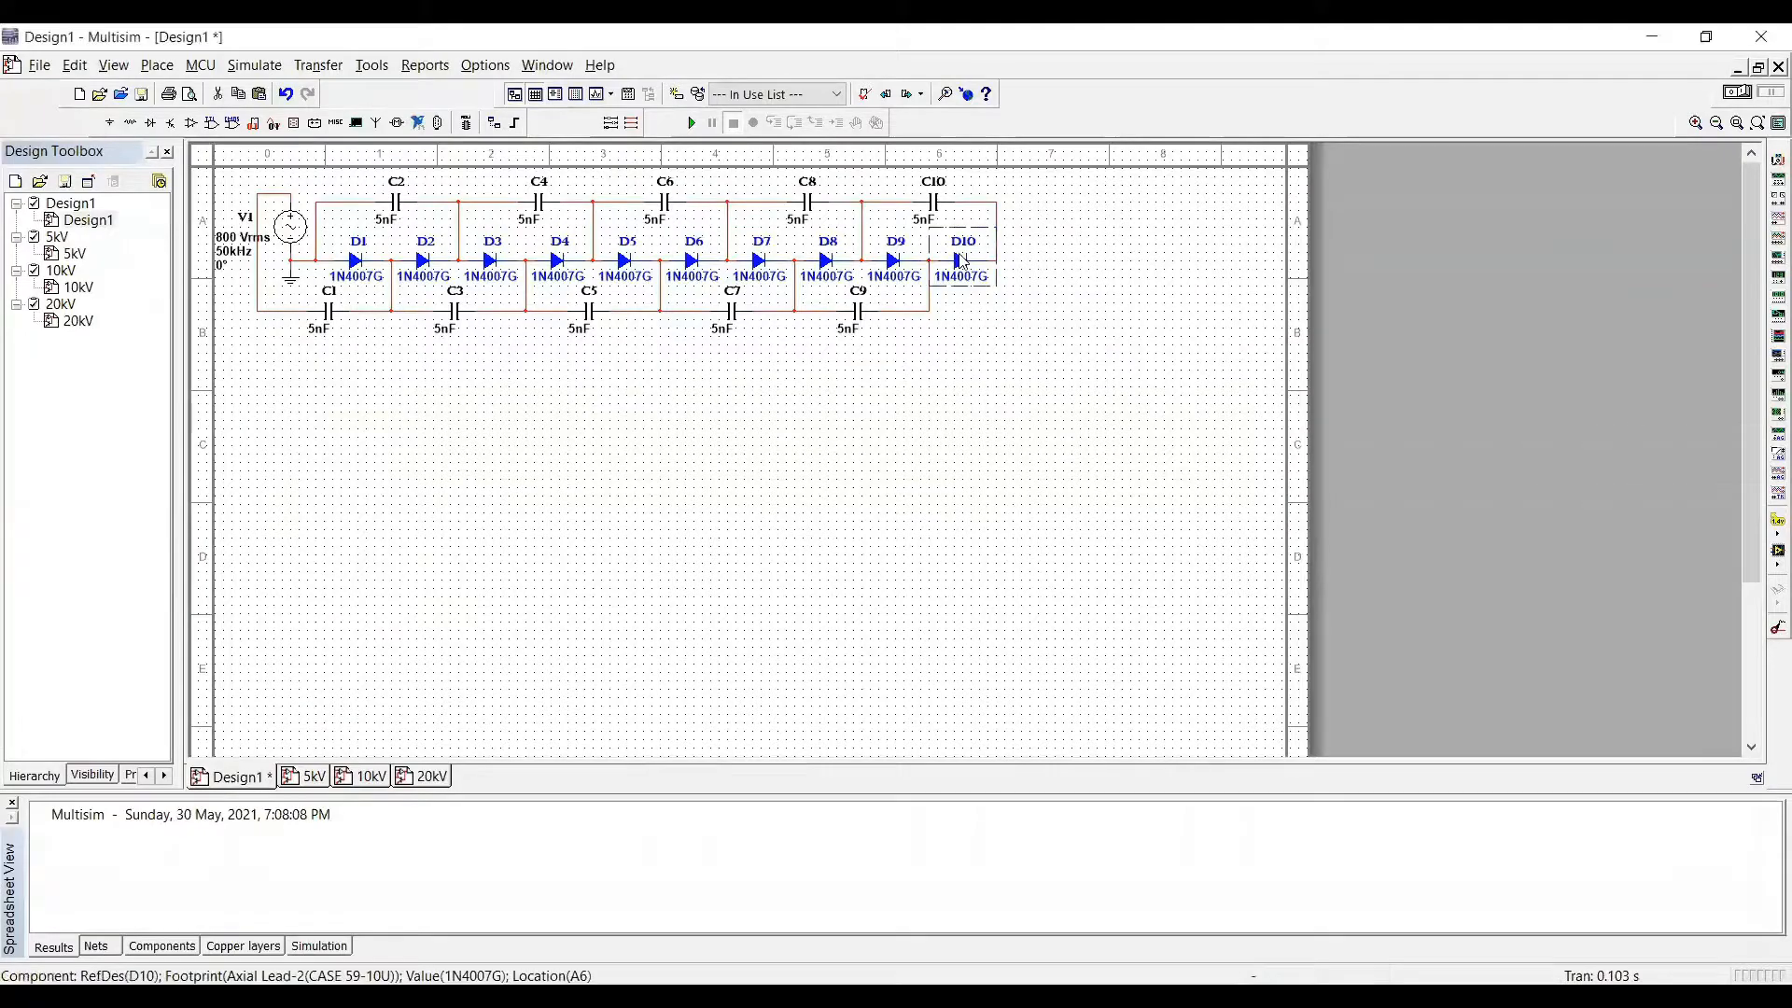
Step: Paste three more 1N4007G diodes in line after D10 to extend the diode row
key(ctrl+v)
click(1028, 259)
key(ctrl+v)
click(1095, 260)
key(ctrl+v)
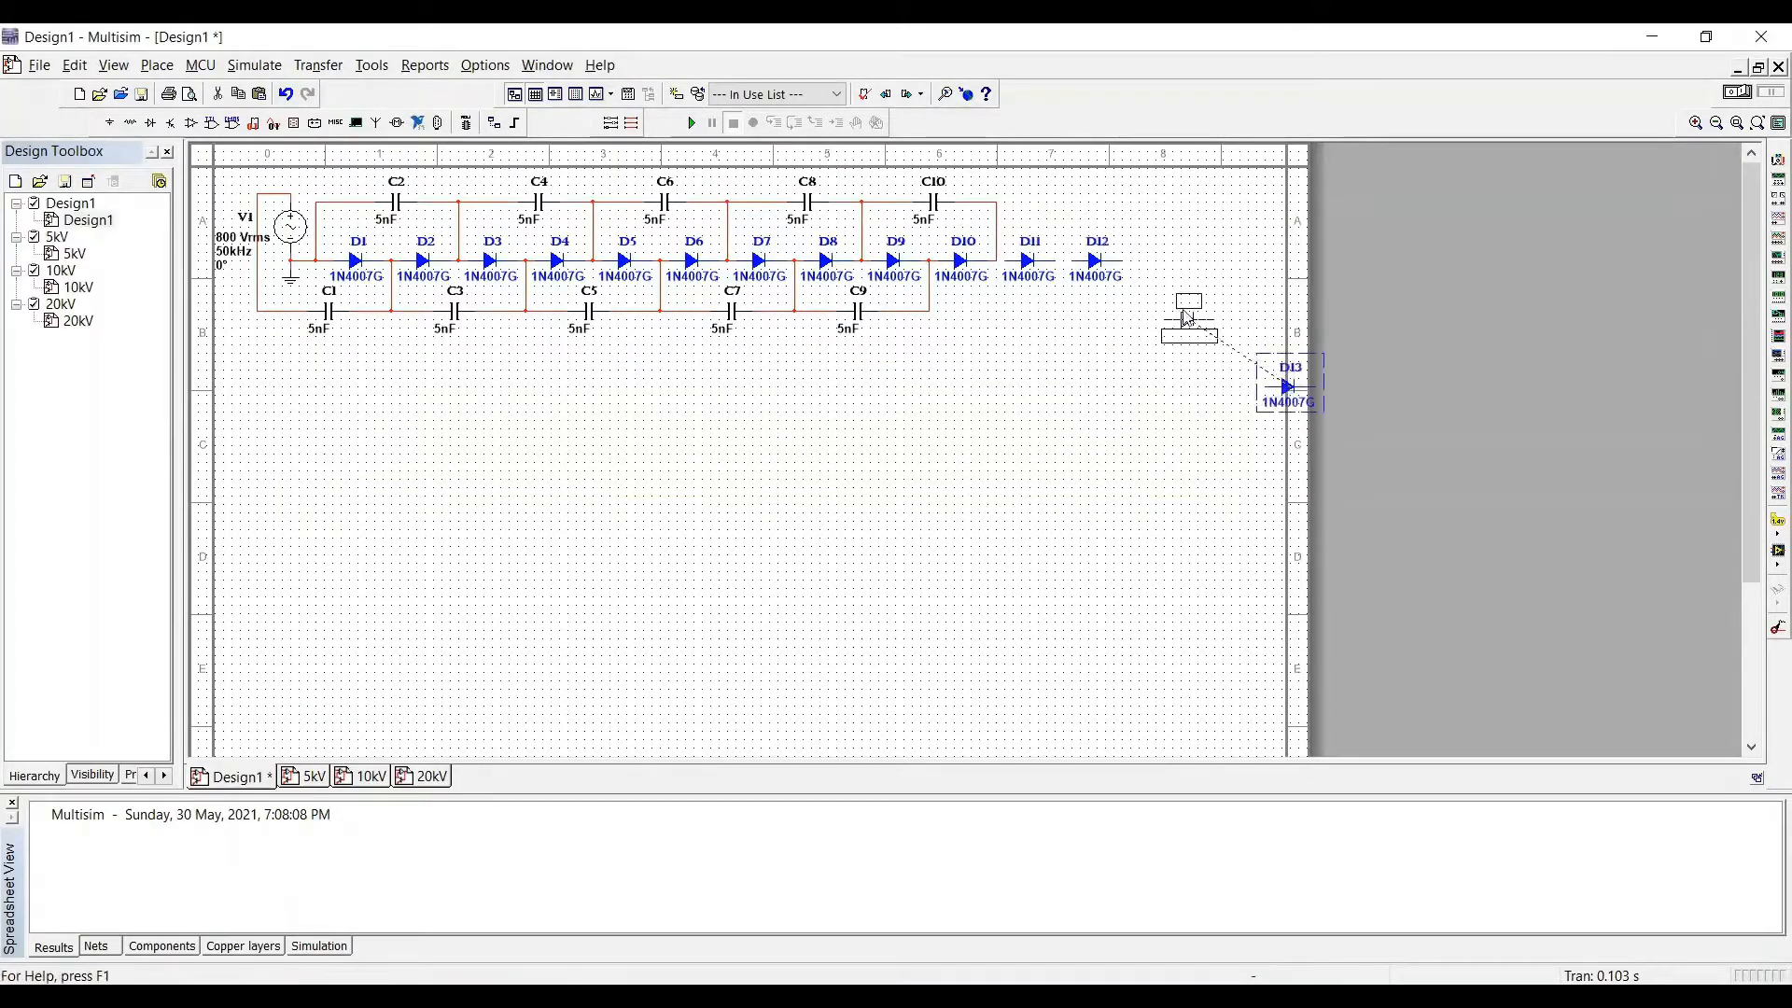
click(1163, 263)
Step: Paste nine further 1N4007G diodes as a second horizontal row below the existing circuit
key(ctrl+v)
click(349, 432)
key(ctrl+v)
click(416, 433)
key(ctrl+v)
click(483, 433)
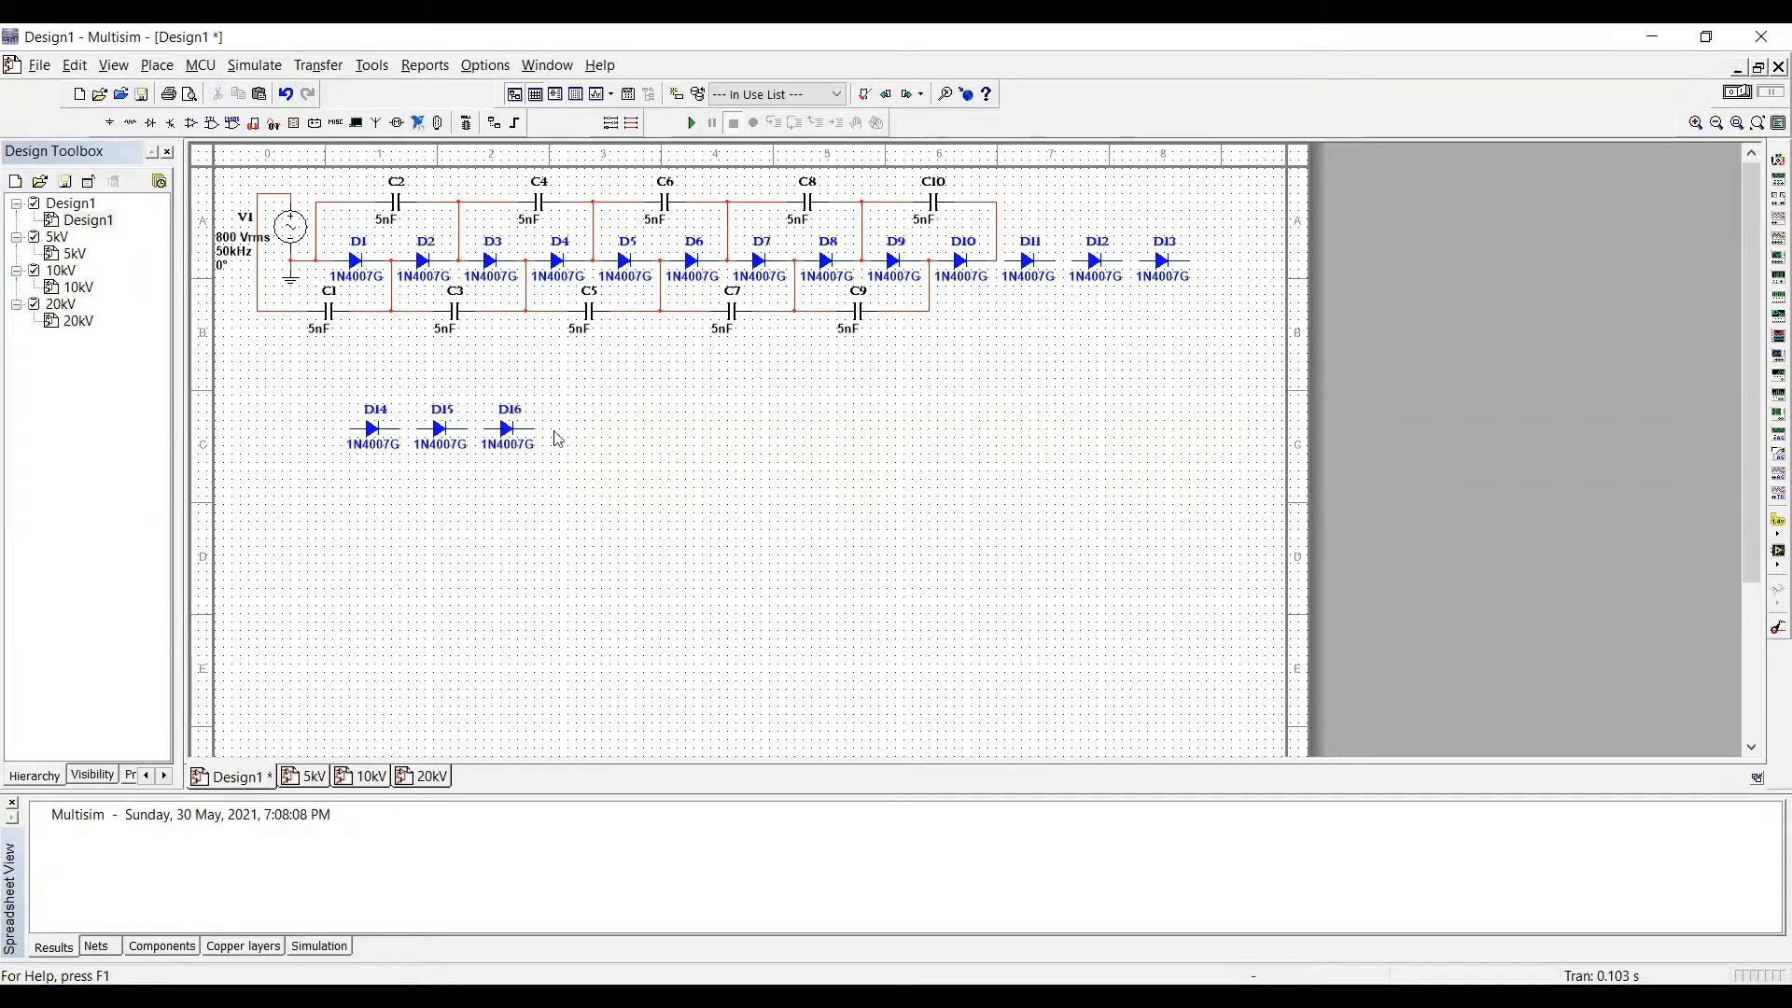
key(ctrl+v)
click(551, 432)
click(618, 432)
click(686, 433)
key(ctrl+v)
click(752, 433)
click(819, 433)
click(887, 433)
Step: Copy the 5nF capacitor C9 and paste four copies, alternating below and above diodes D11 to D13
click(858, 311)
key(ctrl+c)
key(ctrl+v)
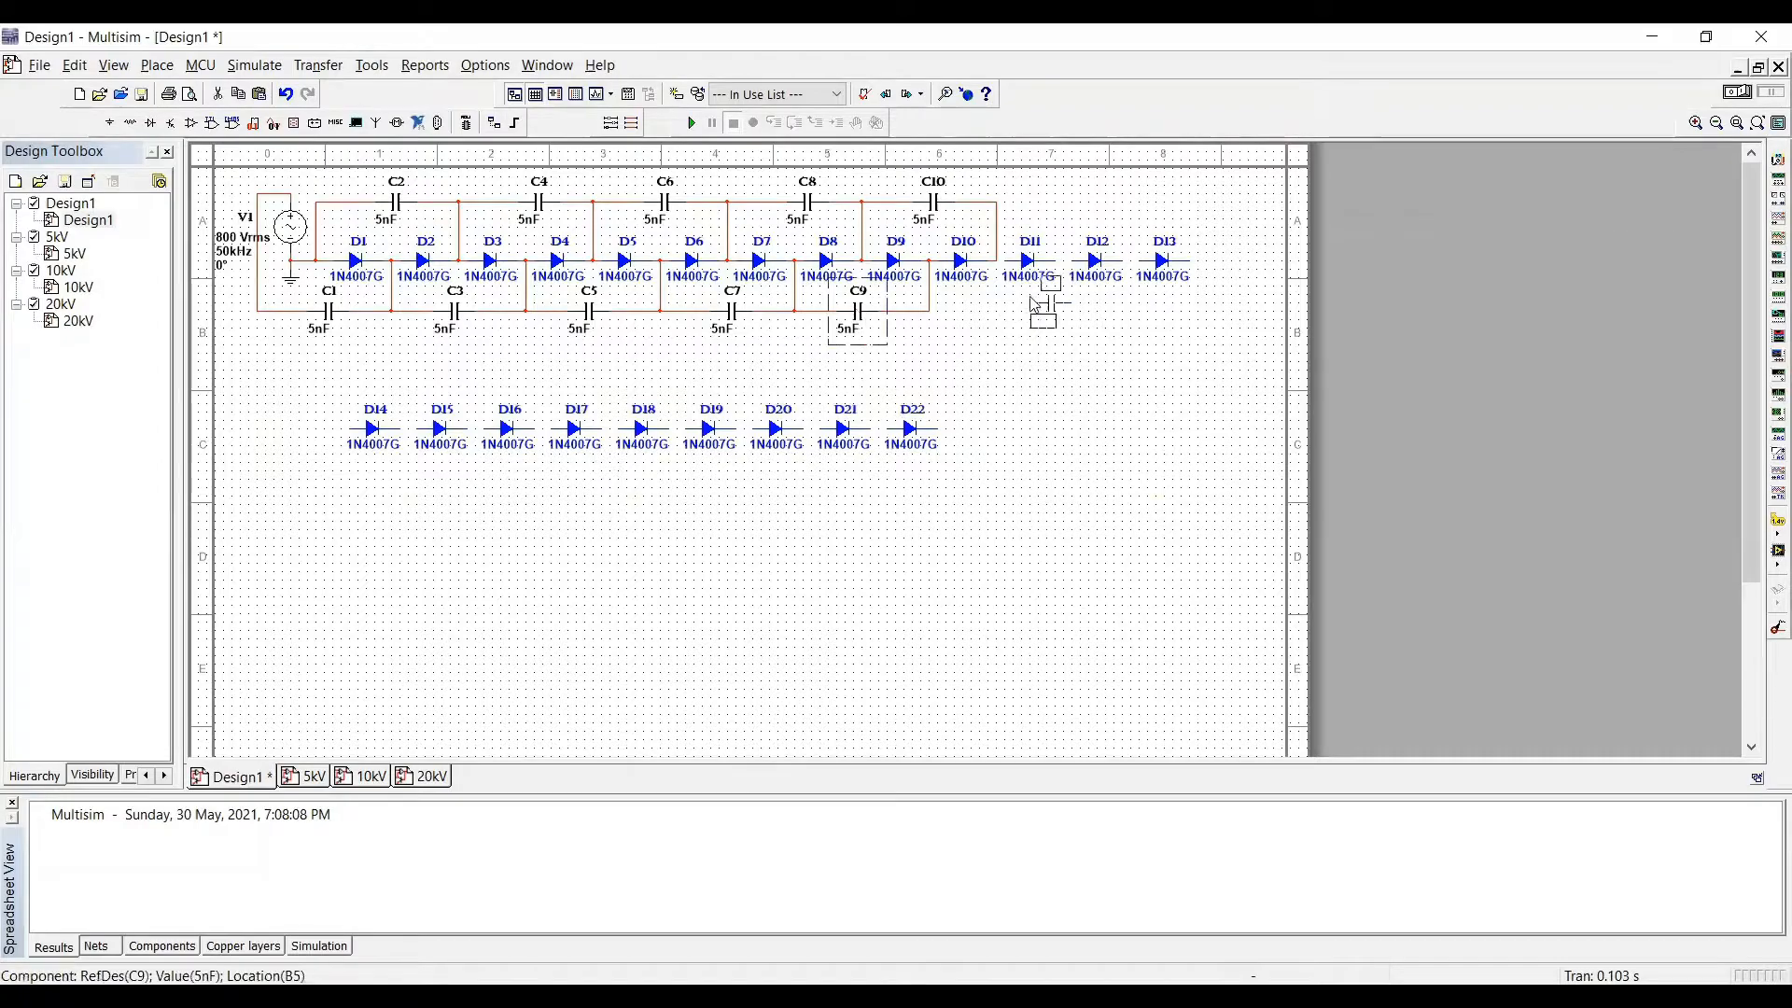
click(997, 315)
key(ctrl+v)
click(1073, 207)
key(ctrl+v)
click(1138, 317)
key(ctrl+v)
click(1216, 211)
Step: Paste eight more 5nF capacitors around the second diode row, four below and four above D14 to D22
key(ctrl+v)
click(393, 479)
key(ctrl+v)
click(459, 377)
key(ctrl+v)
click(526, 479)
key(ctrl+v)
click(603, 378)
key(ctrl+v)
click(660, 479)
key(ctrl+v)
click(737, 378)
click(798, 480)
key(ctrl+v)
click(873, 378)
Step: Wire diodes D11 to D13 and capacitors C11 to C14 into the first row's multiplier ladder
click(982, 311)
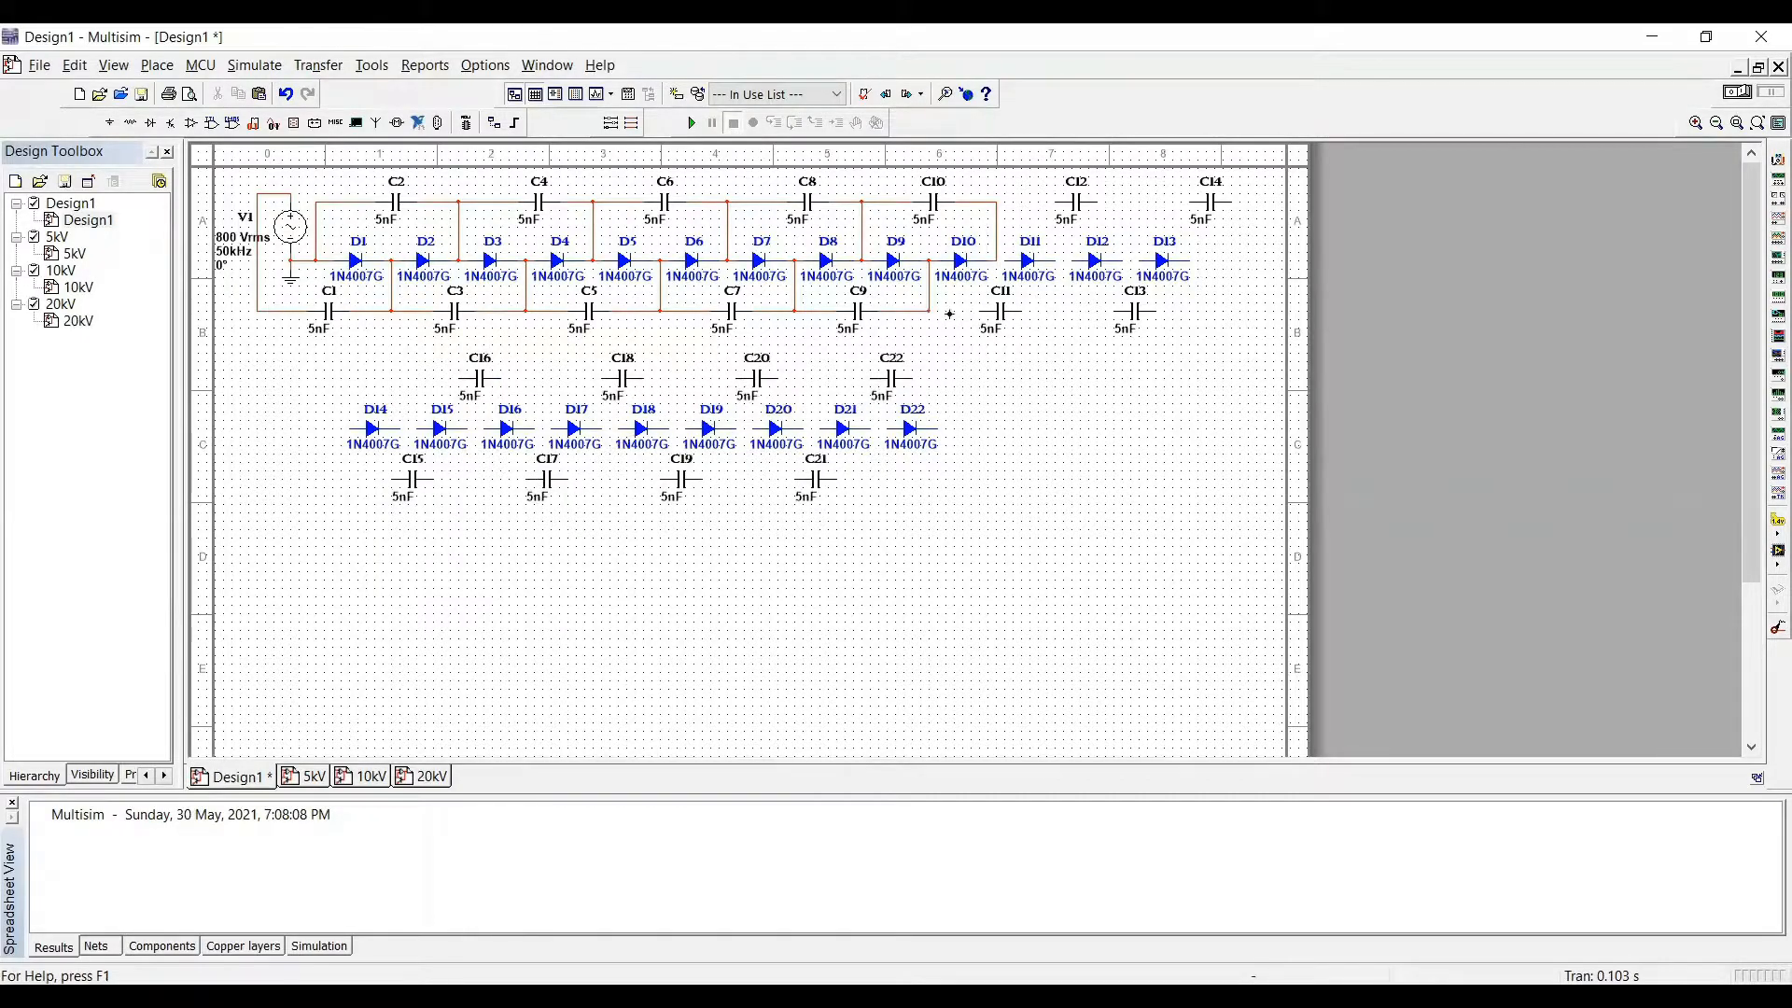
click(1063, 260)
click(1139, 261)
click(1123, 261)
click(1056, 201)
click(996, 201)
click(1190, 201)
click(1098, 202)
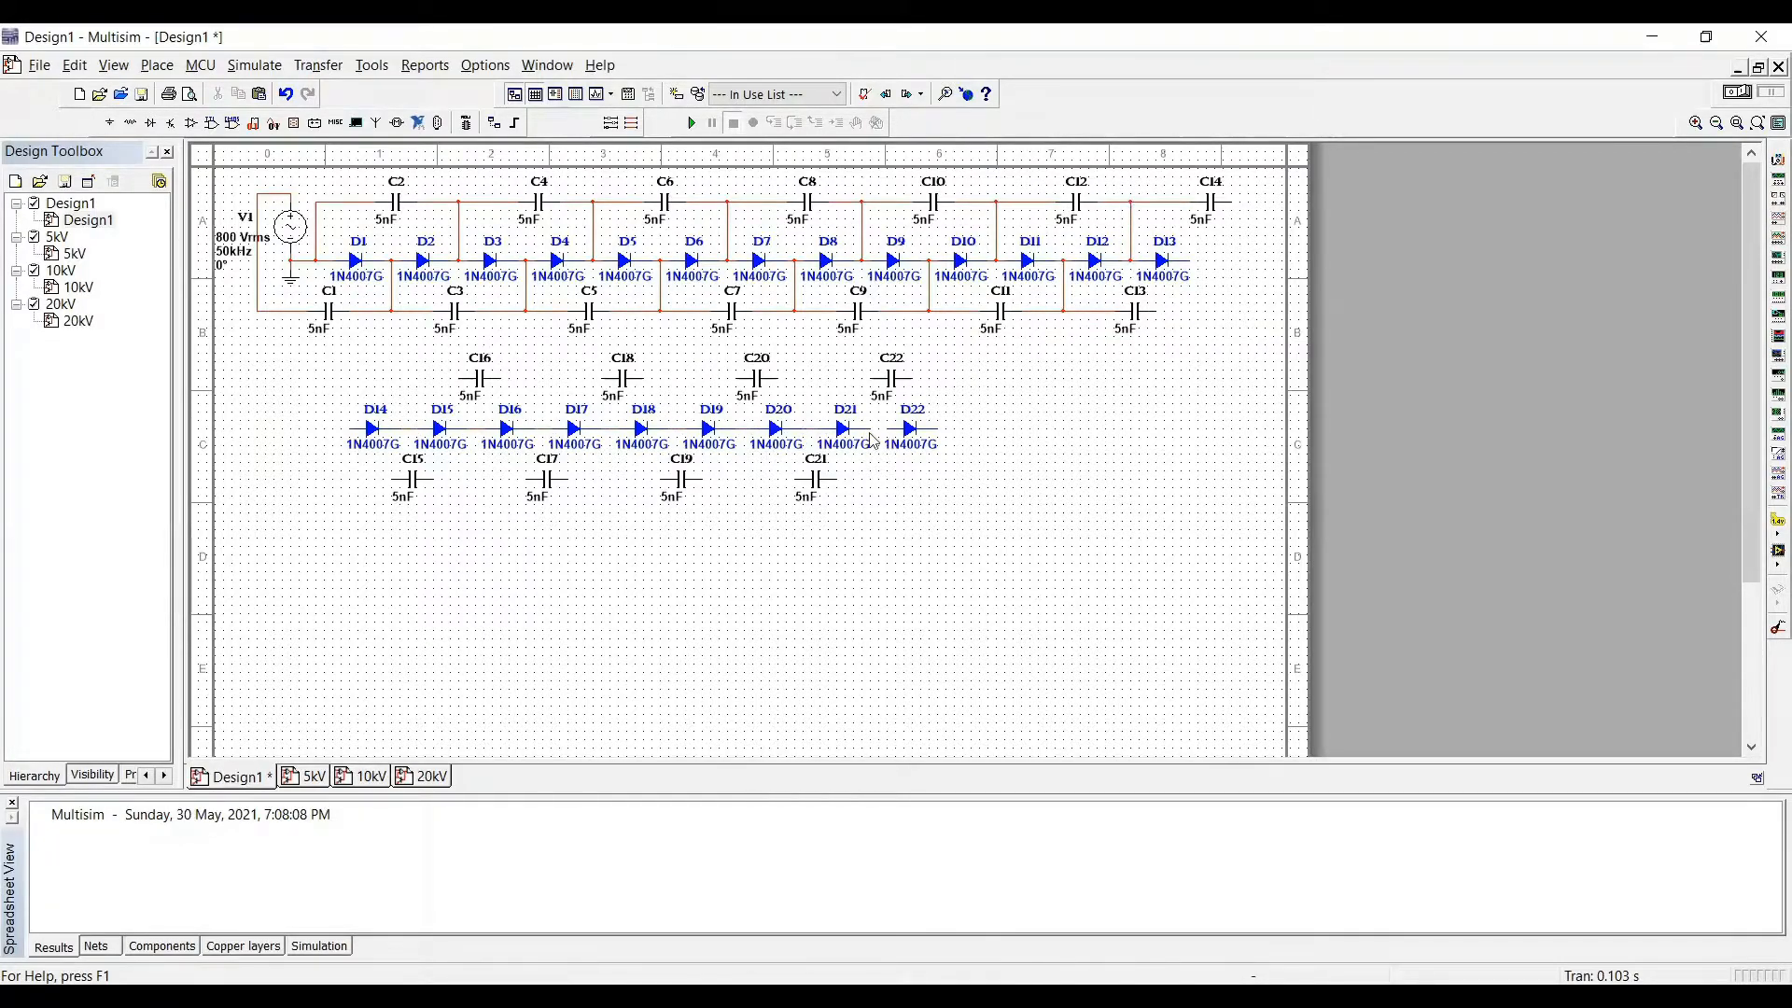
Step: Wire the second row's lower capacitors C15, C17, C19, C21 in series, and likewise its upper capacitors C16, C18, C20, C22
click(433, 479)
click(526, 479)
click(566, 479)
click(661, 479)
click(701, 479)
click(795, 478)
click(499, 378)
click(602, 378)
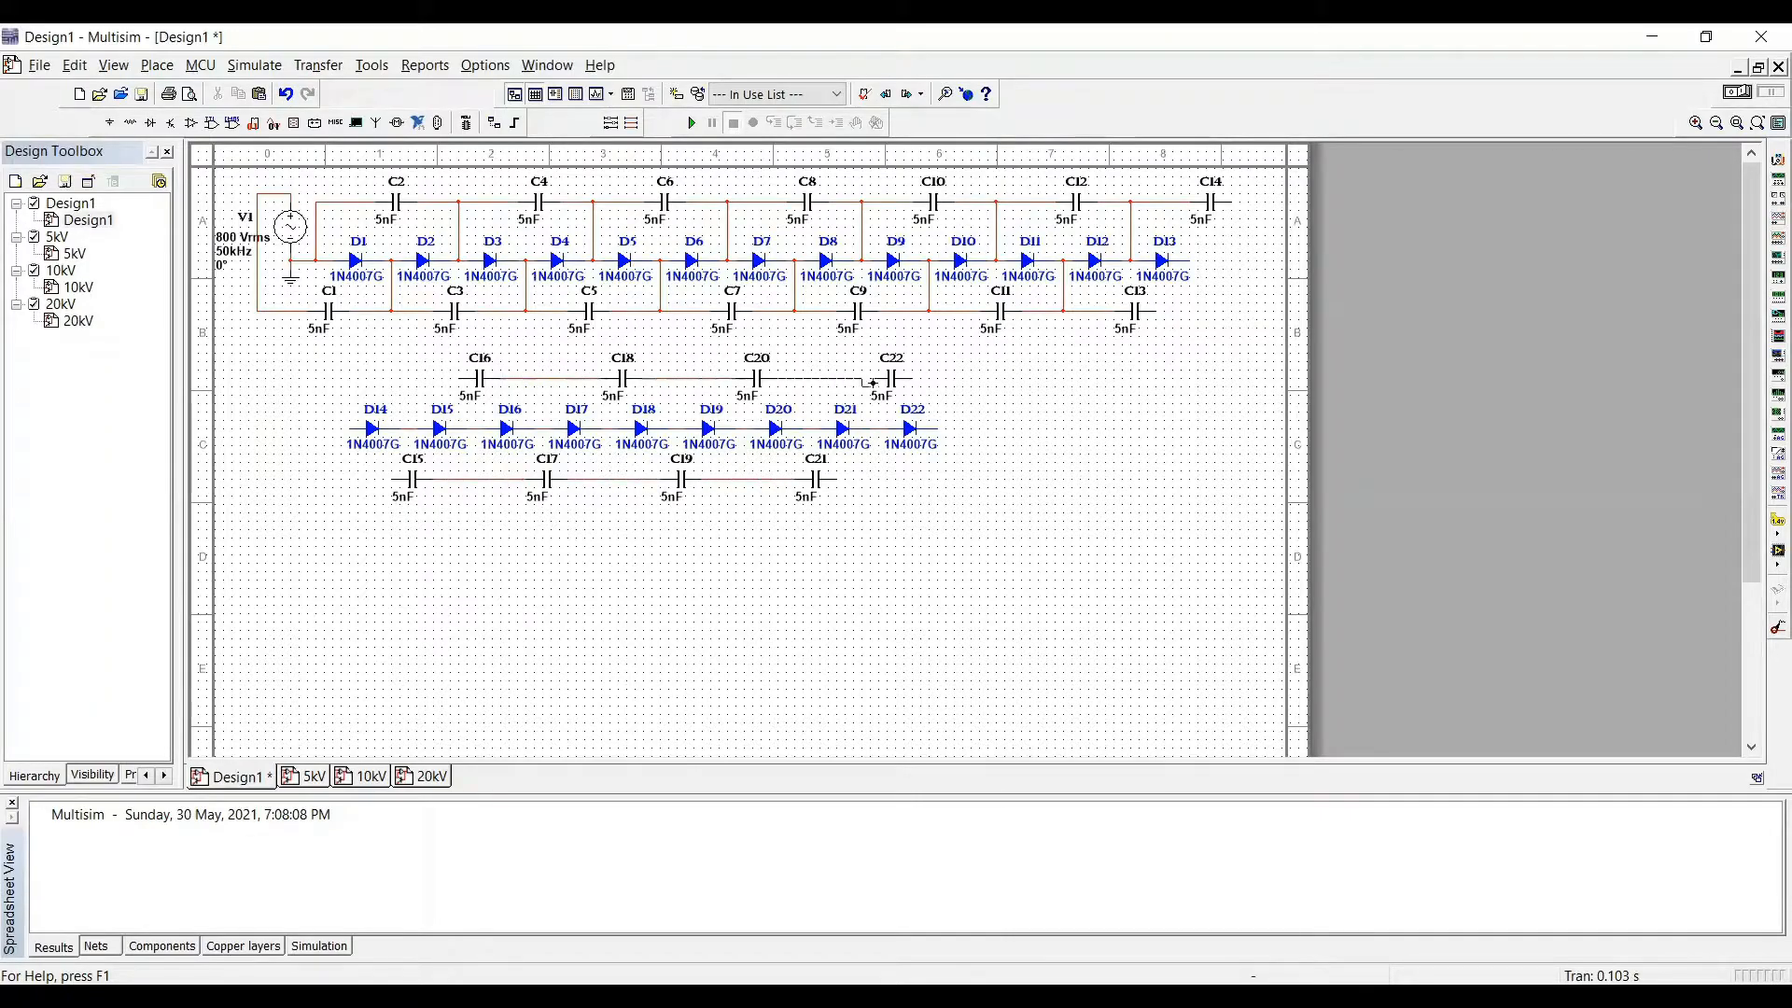
Step: Connect C22 to D22's output and tie the second row's capacitor junctions alternately to the nodes between its diodes
click(948, 428)
click(912, 378)
click(811, 378)
click(811, 429)
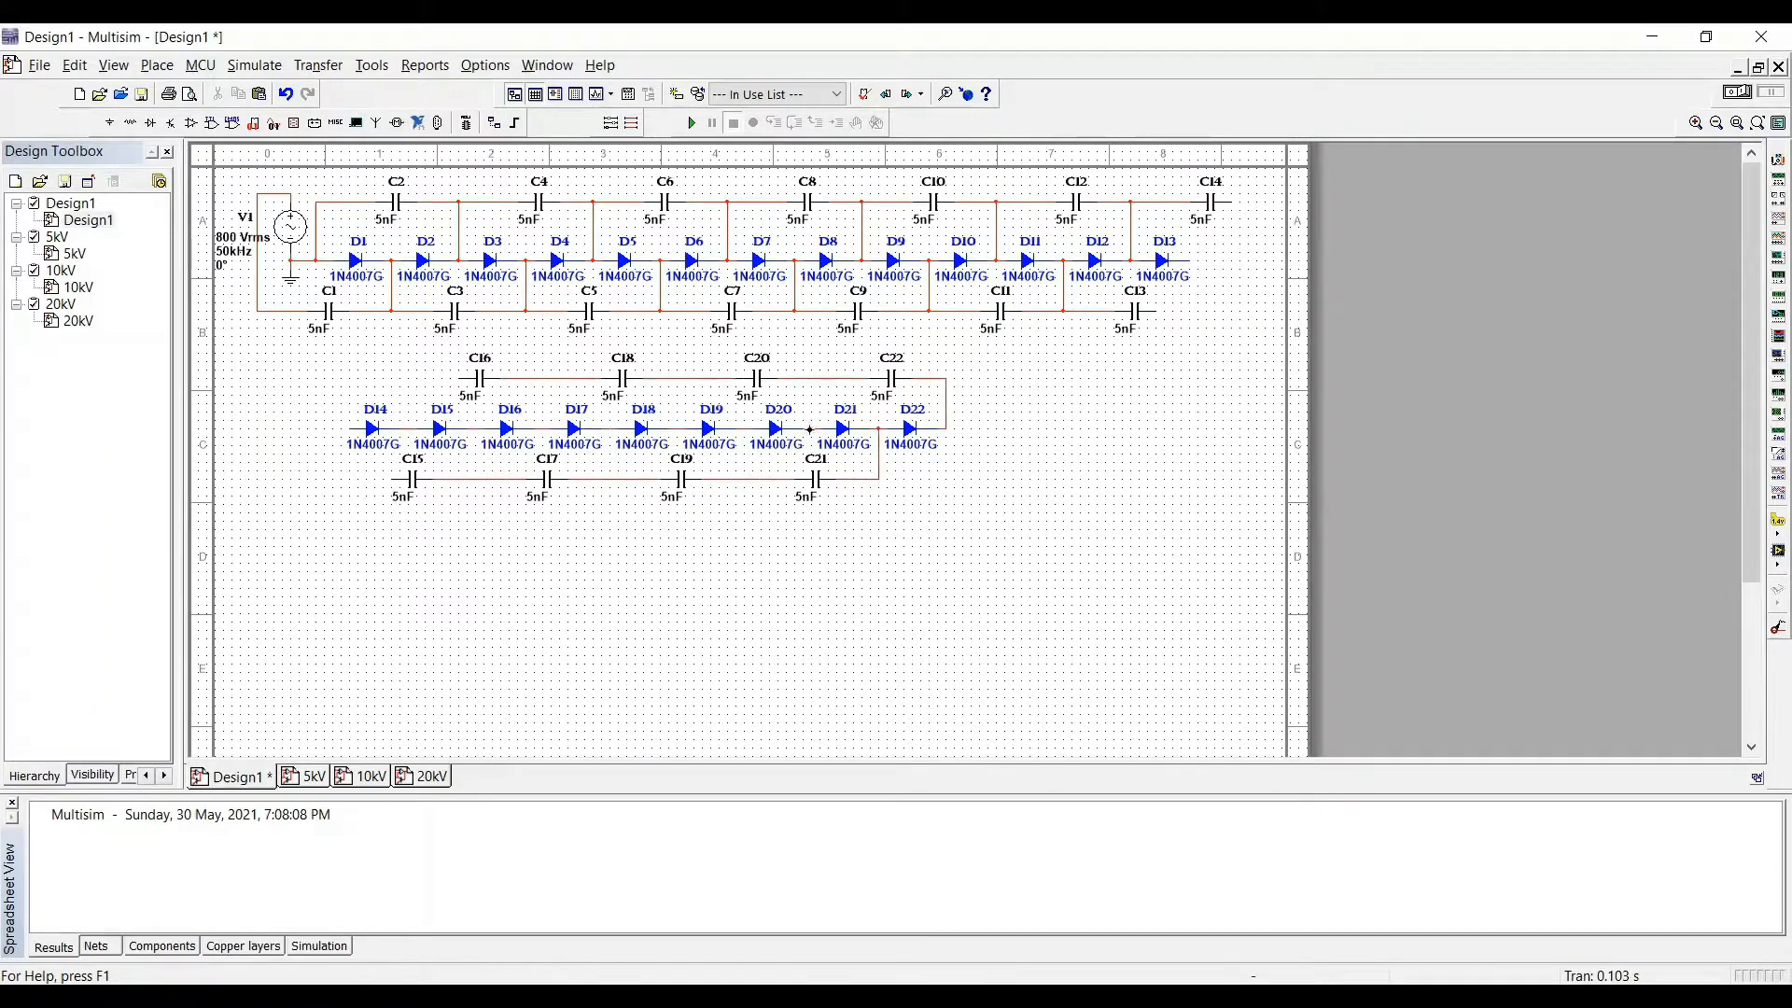
click(744, 479)
click(677, 429)
click(677, 378)
click(610, 429)
click(610, 479)
click(542, 428)
click(542, 378)
click(475, 428)
click(475, 479)
Step: Link the two rows by wiring C14 to C16, D13 to D14 and C13 to C15, and tie D13's output to C13
click(425, 367)
click(1232, 201)
click(350, 429)
click(1193, 262)
click(392, 479)
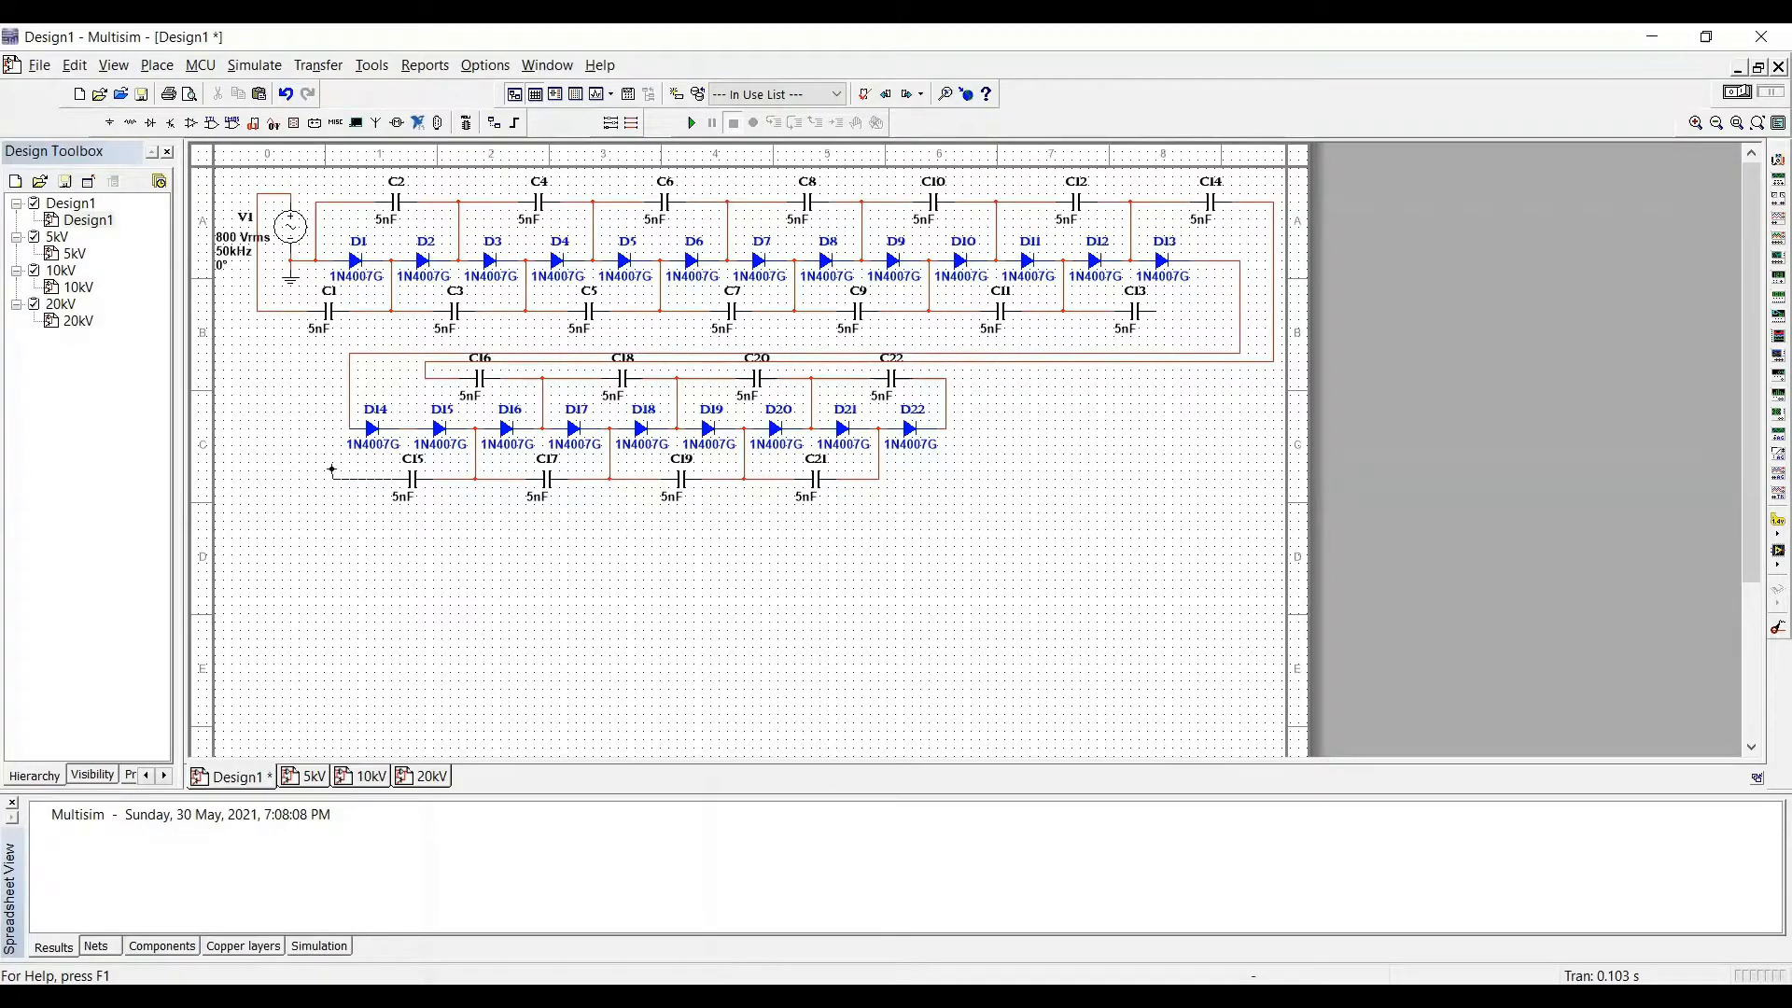
click(1161, 313)
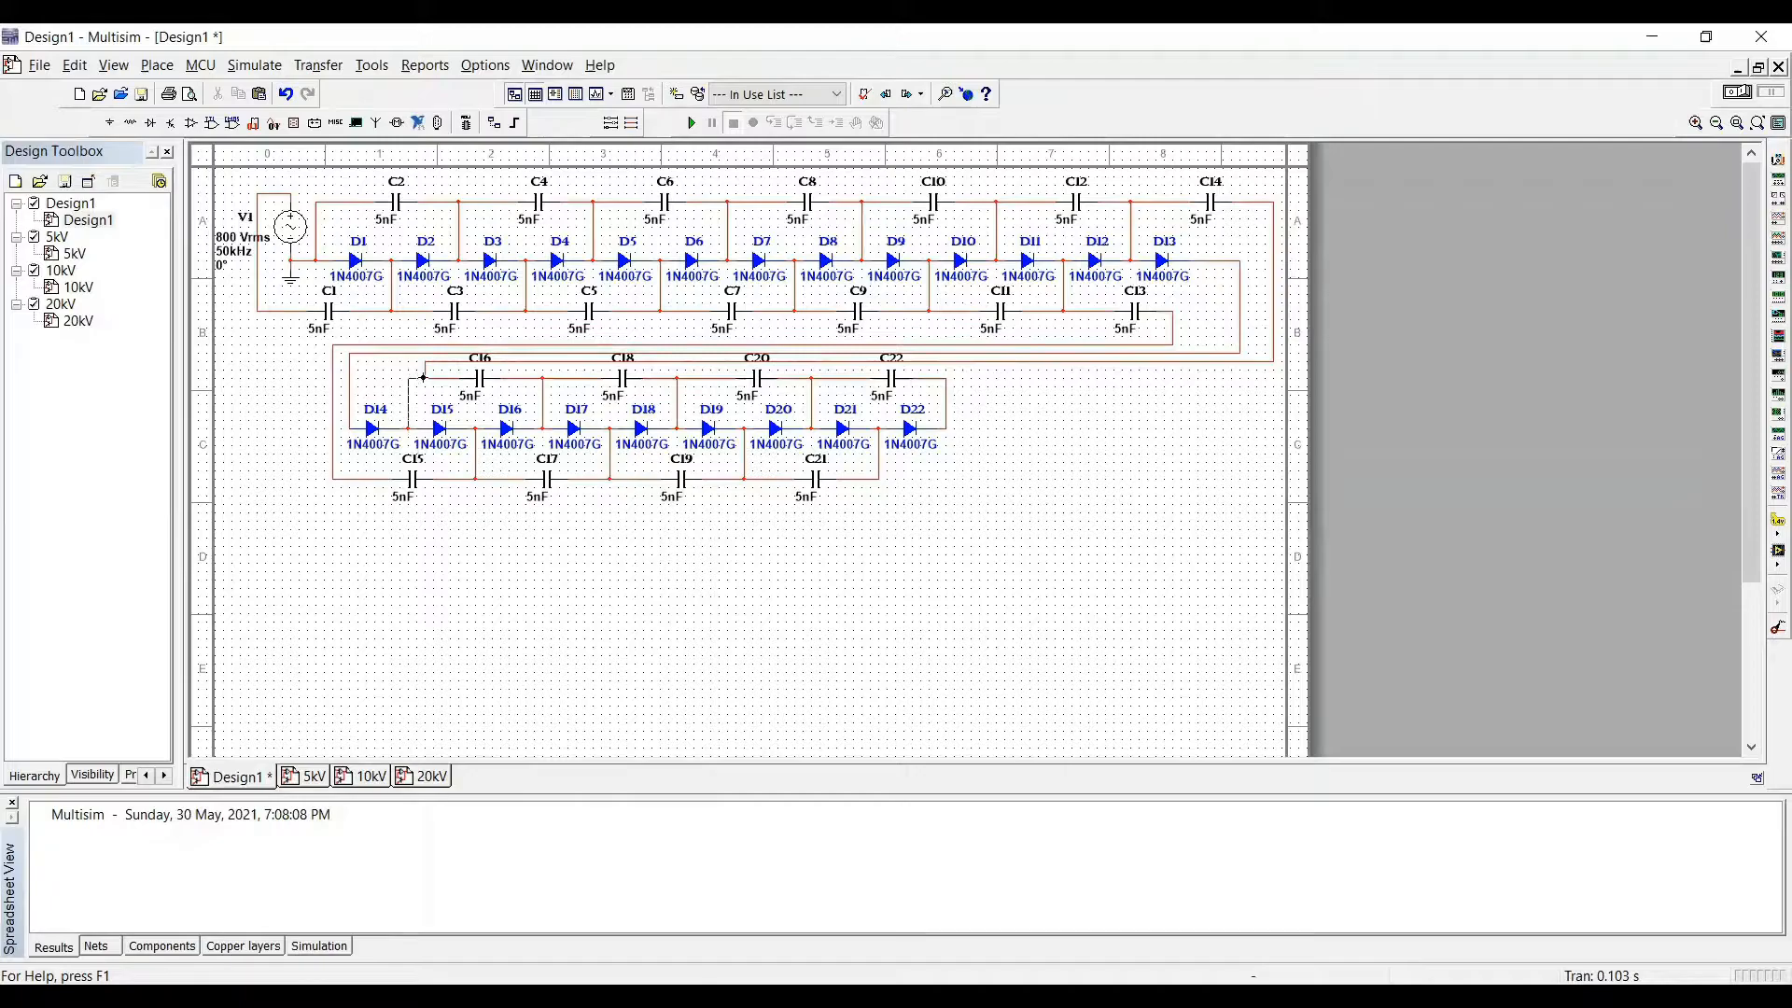
click(1195, 262)
click(1173, 310)
Step: Place a measurement probe on D22's output and configure it to show only the V parameter
click(1767, 523)
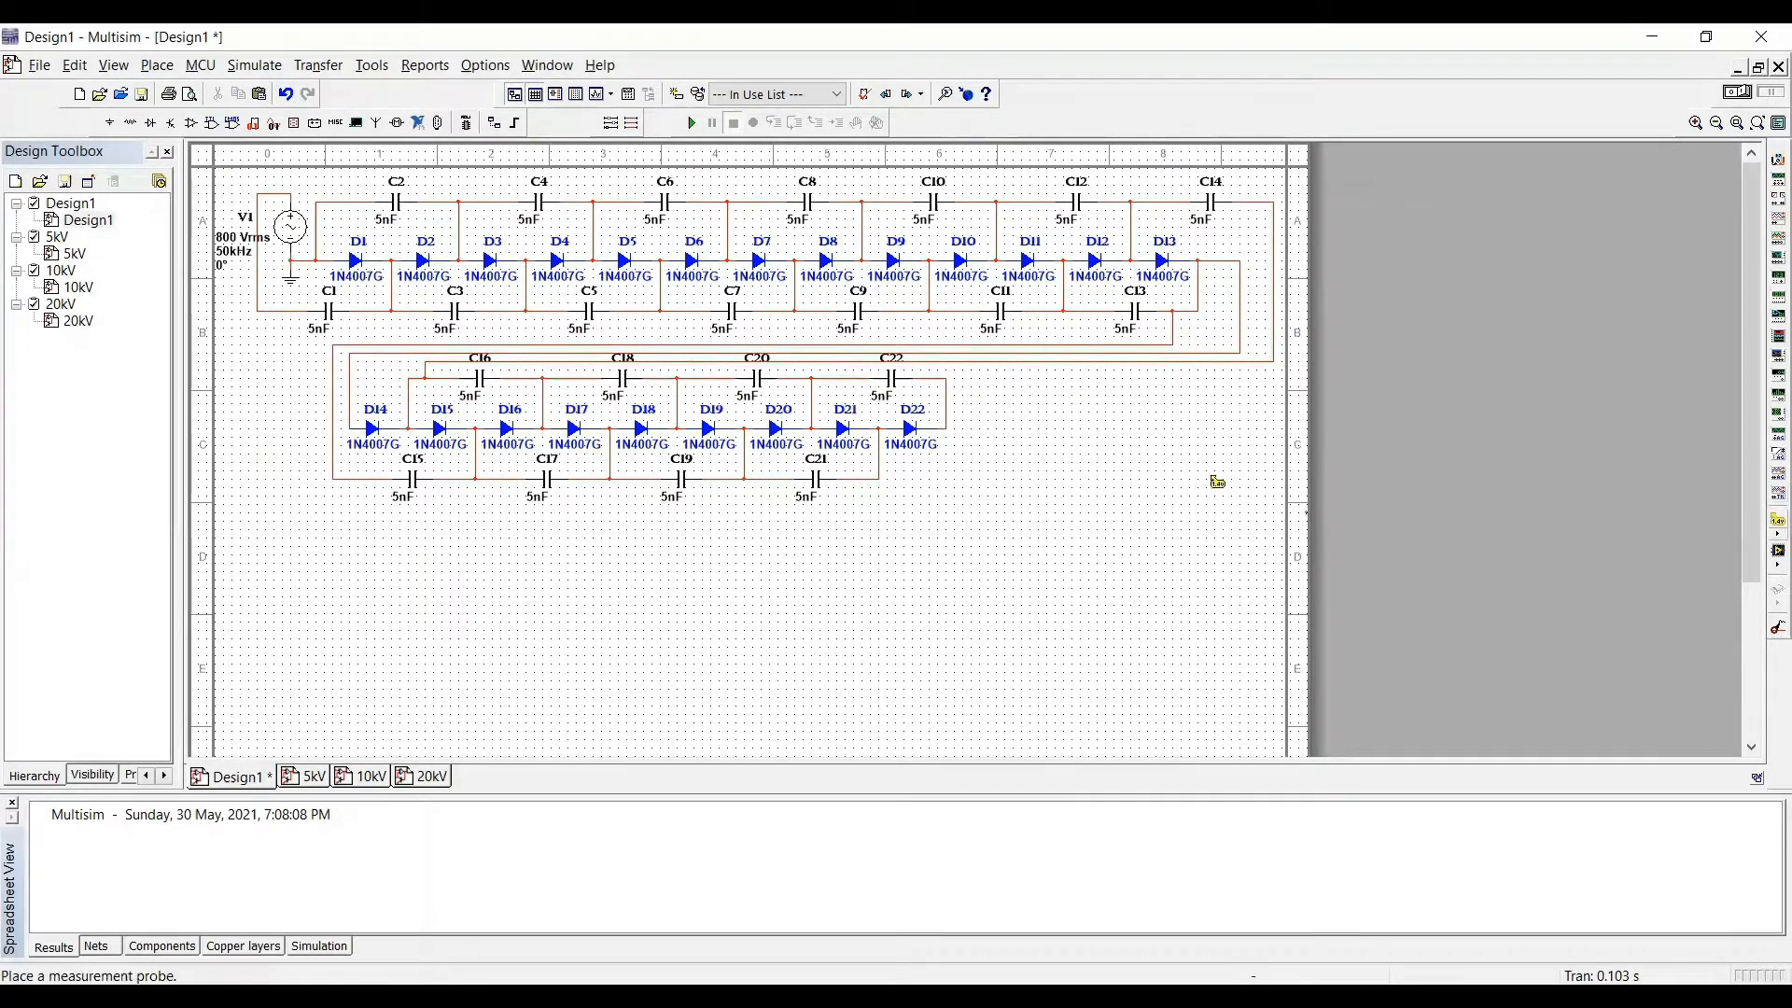
click(947, 430)
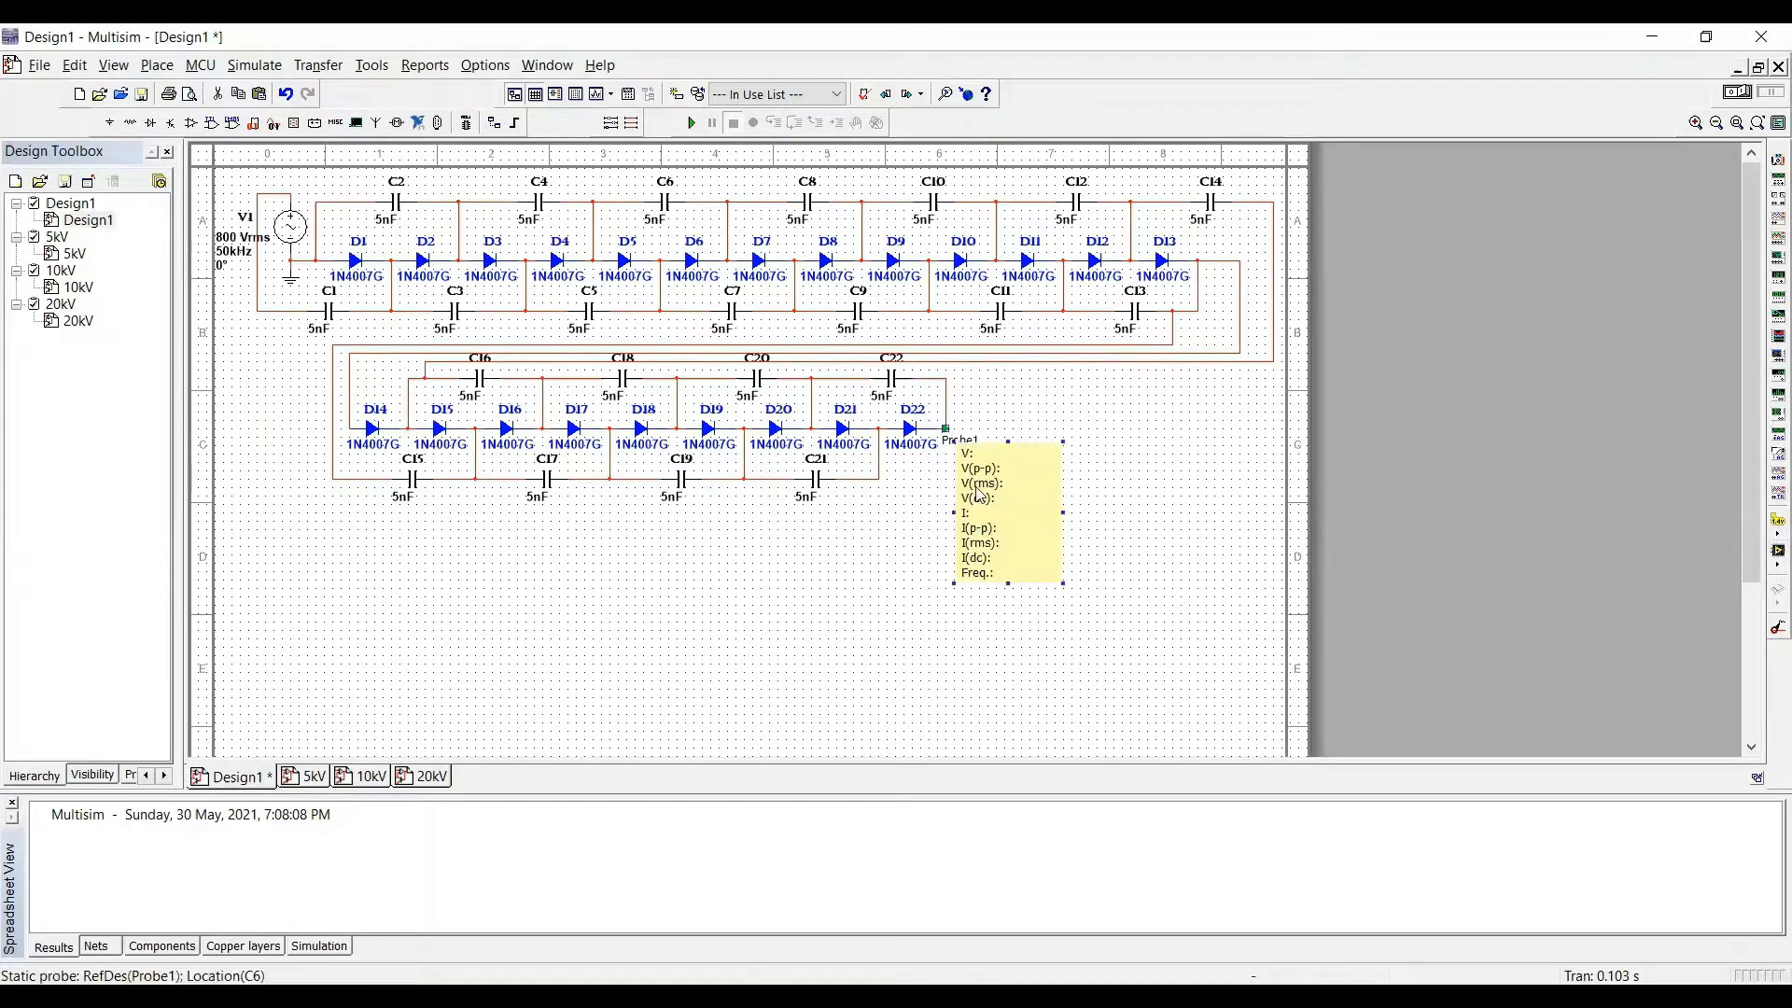
double_click(1008, 408)
click(771, 299)
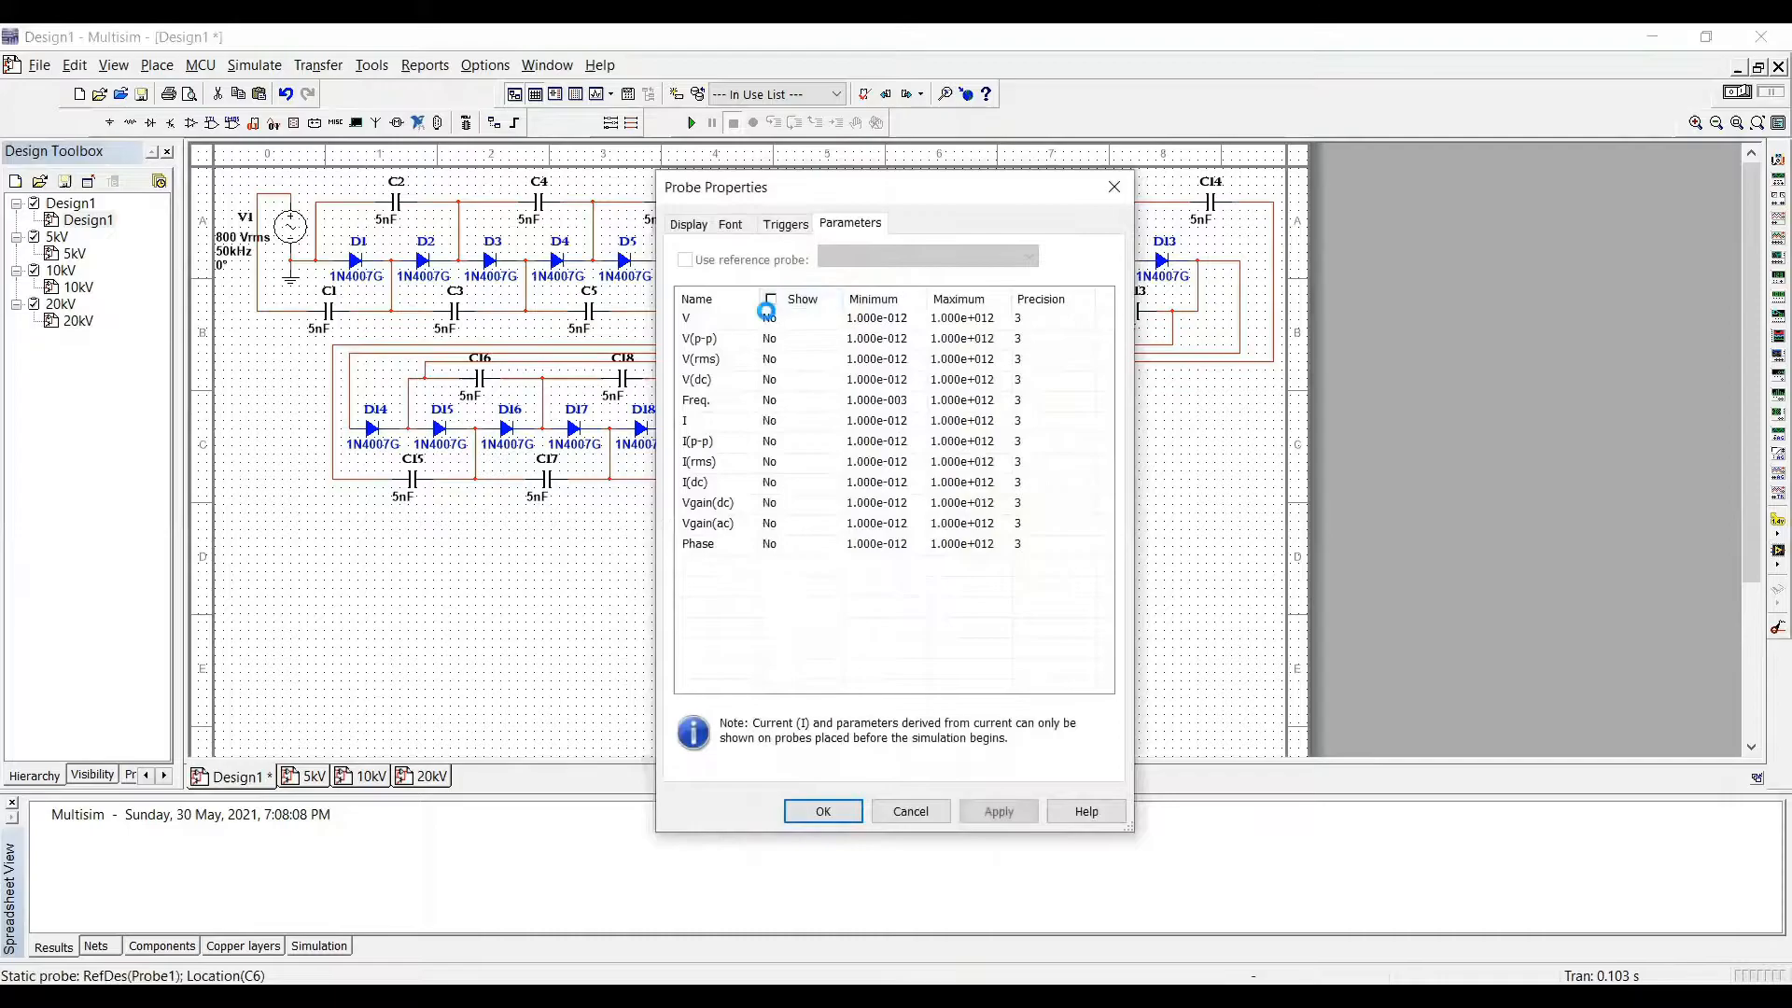
click(772, 319)
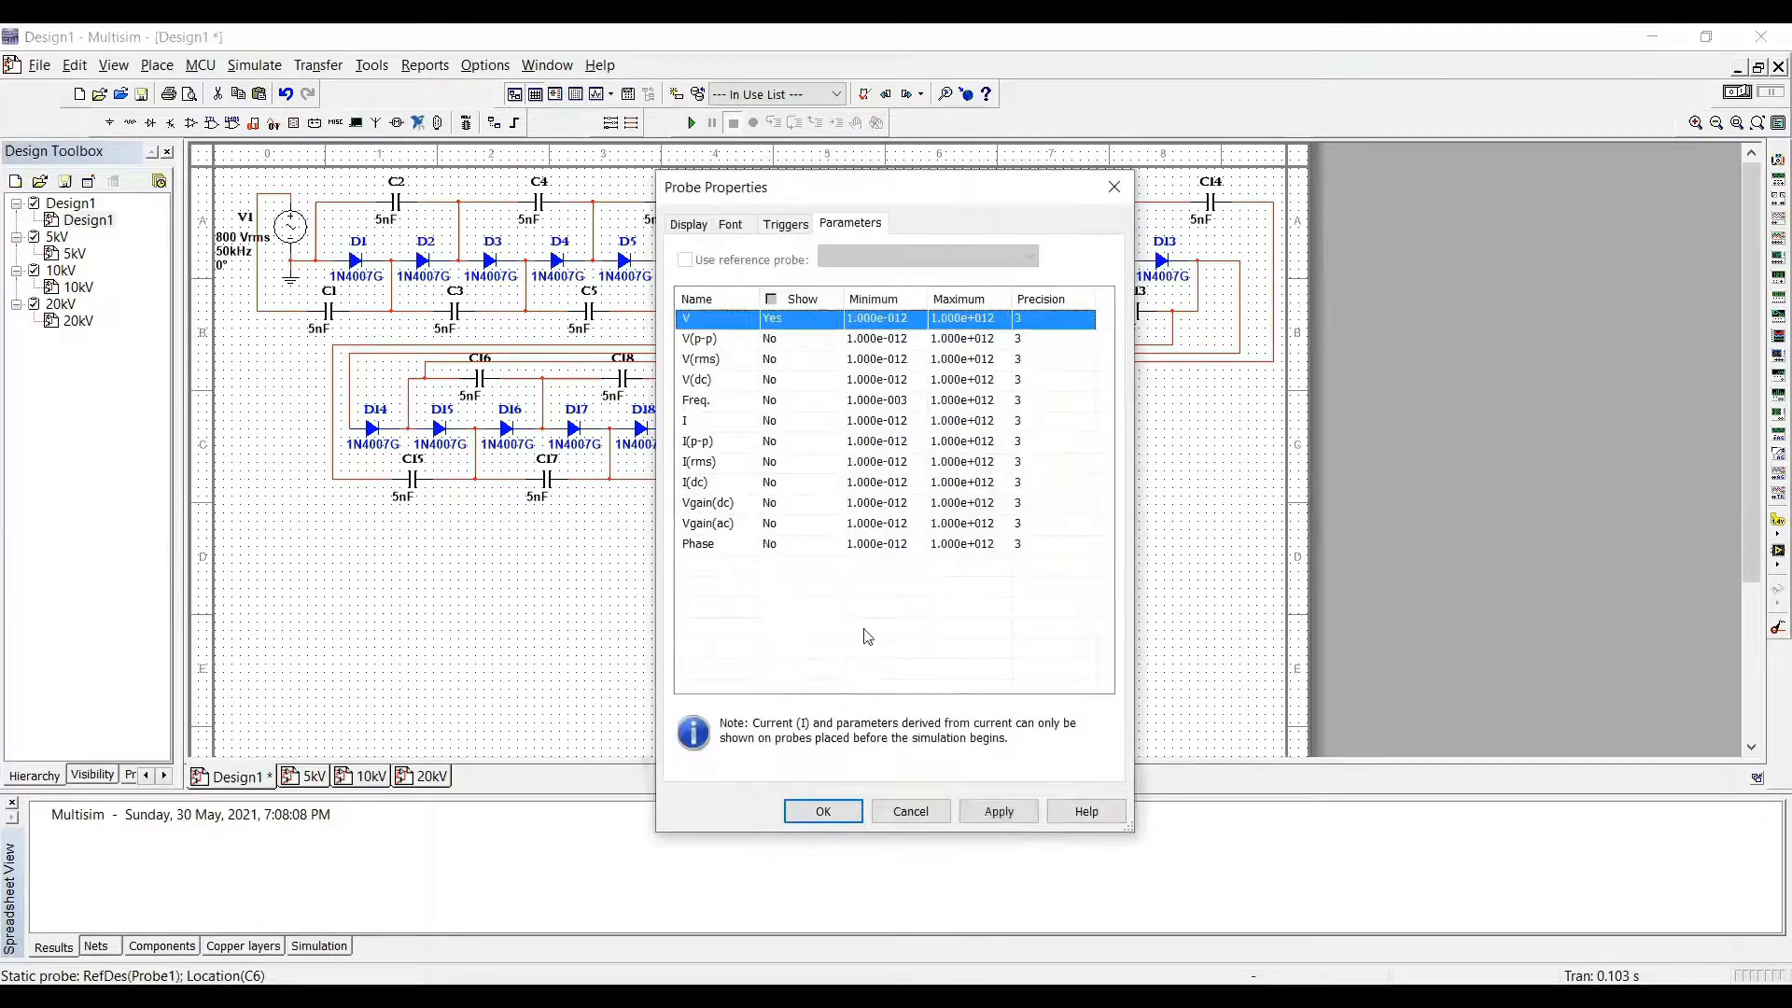
click(798, 812)
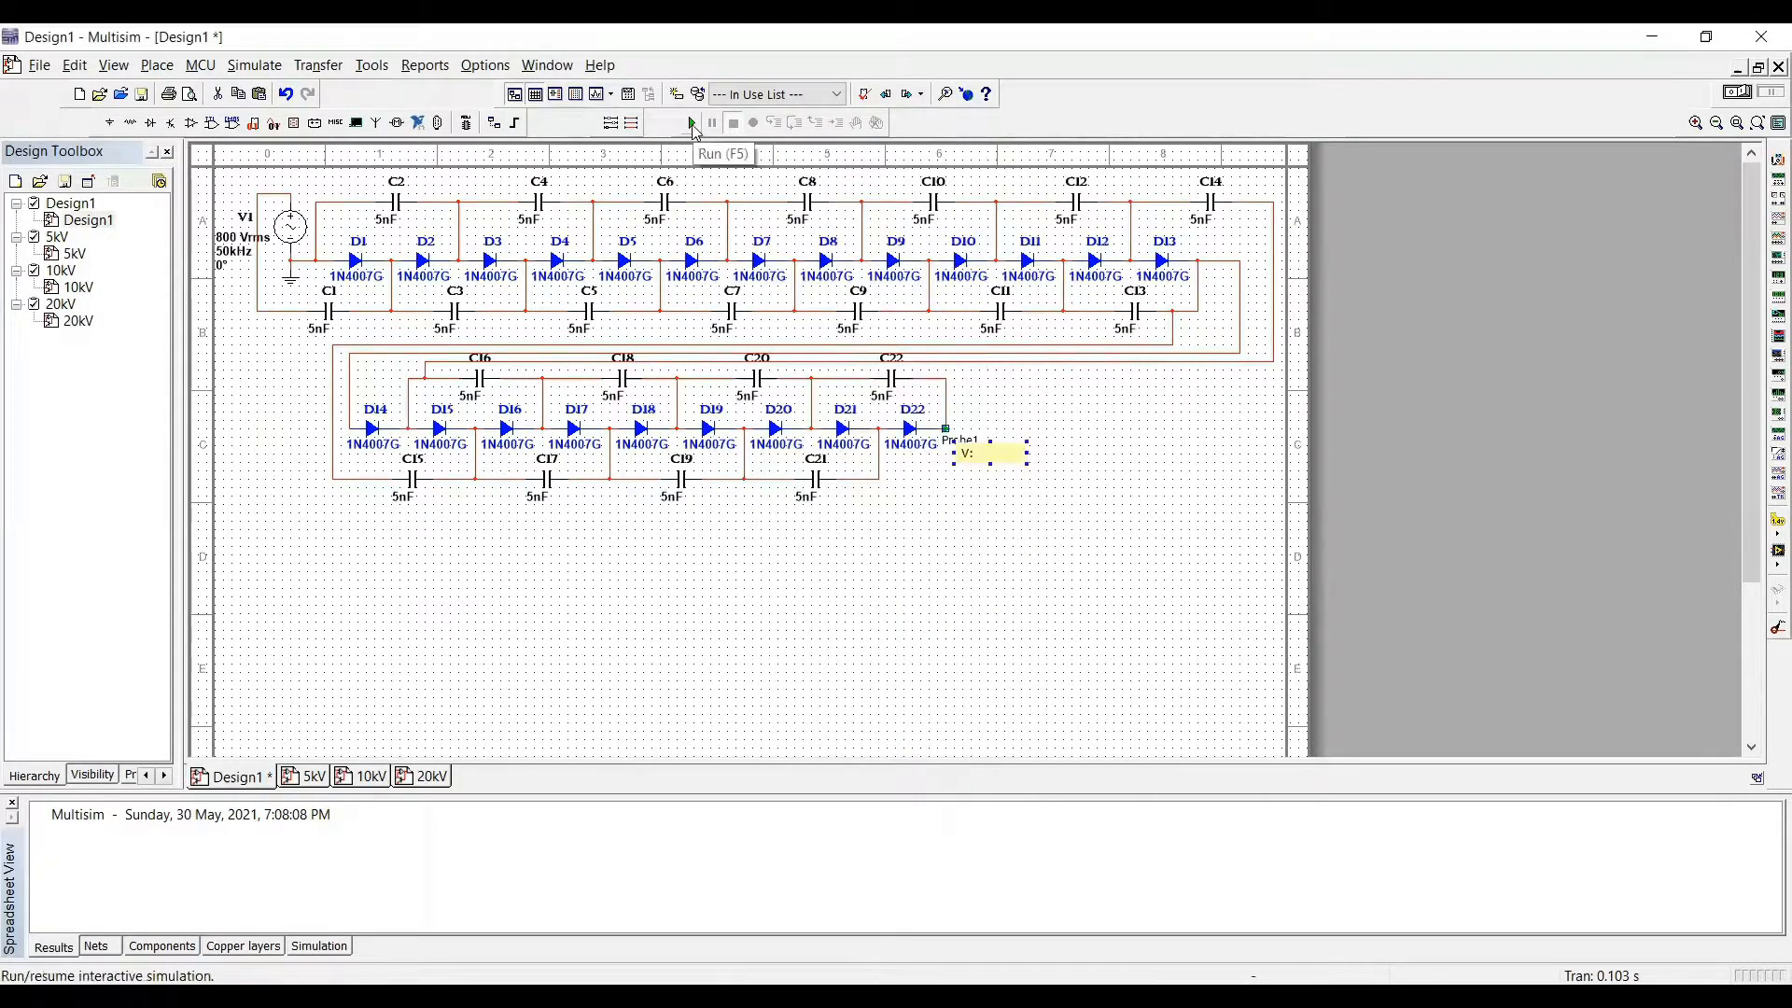
Step: Run the simulation of the 22-diode circuit to read the voltage at D22's output, and stop it
click(693, 124)
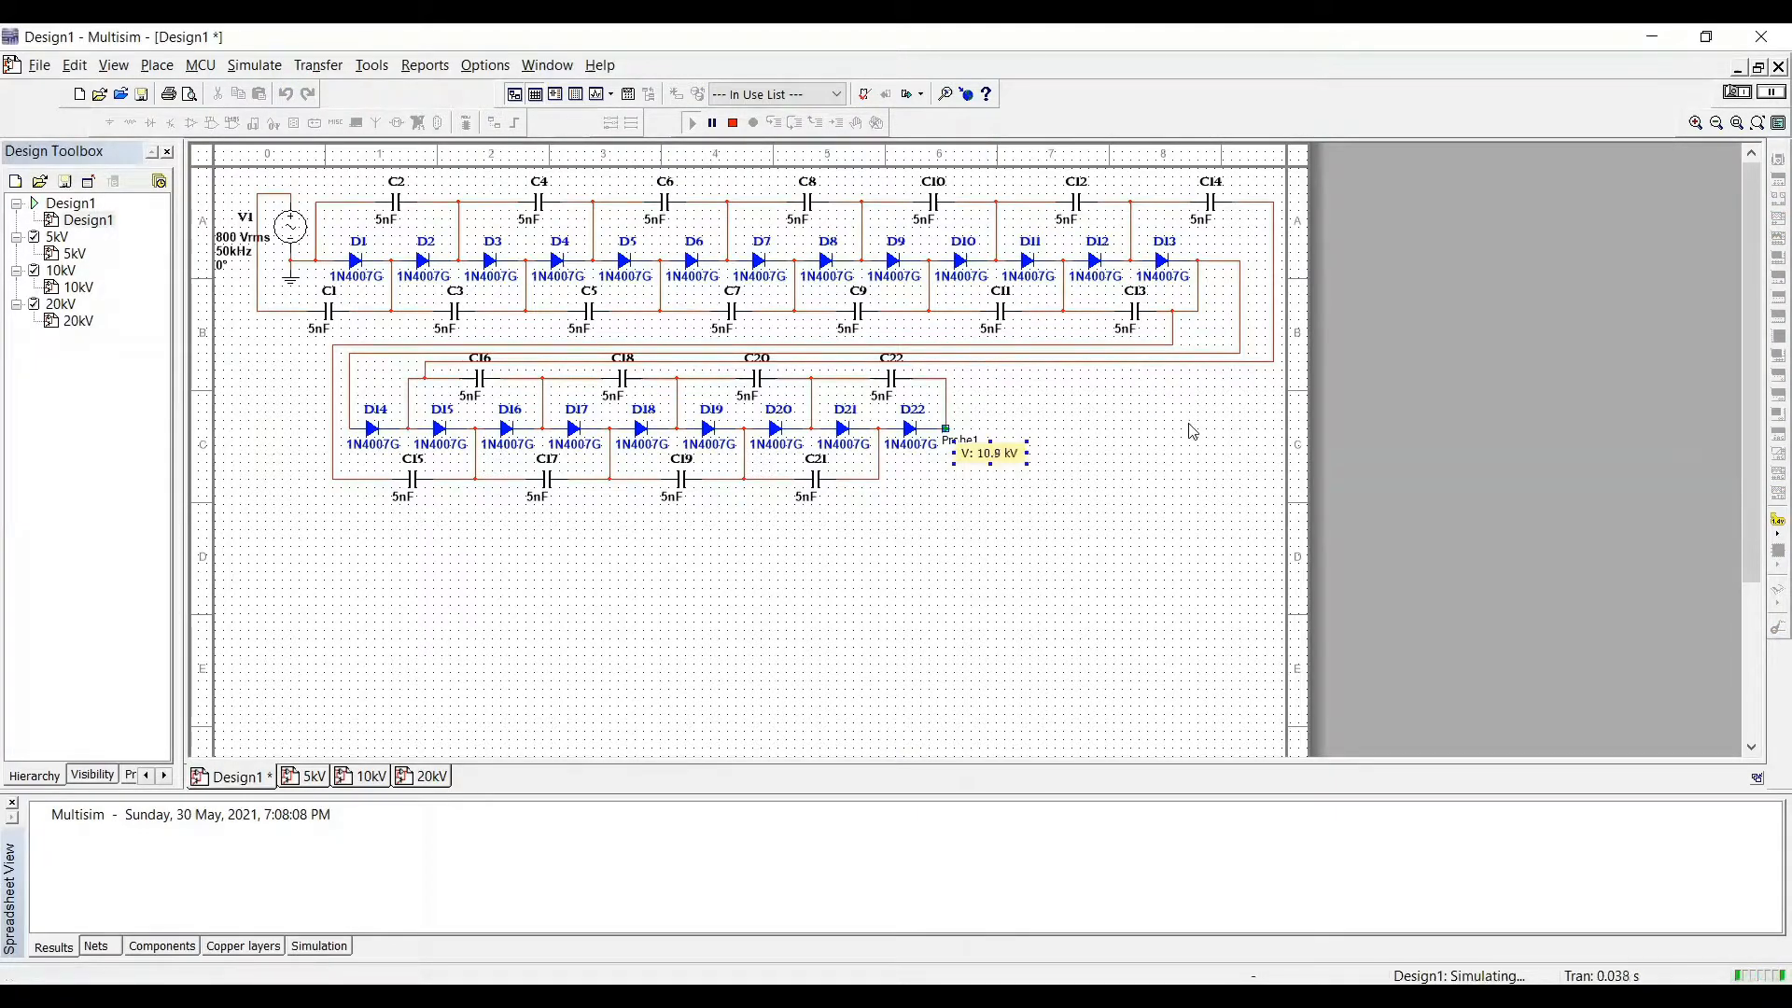
click(736, 126)
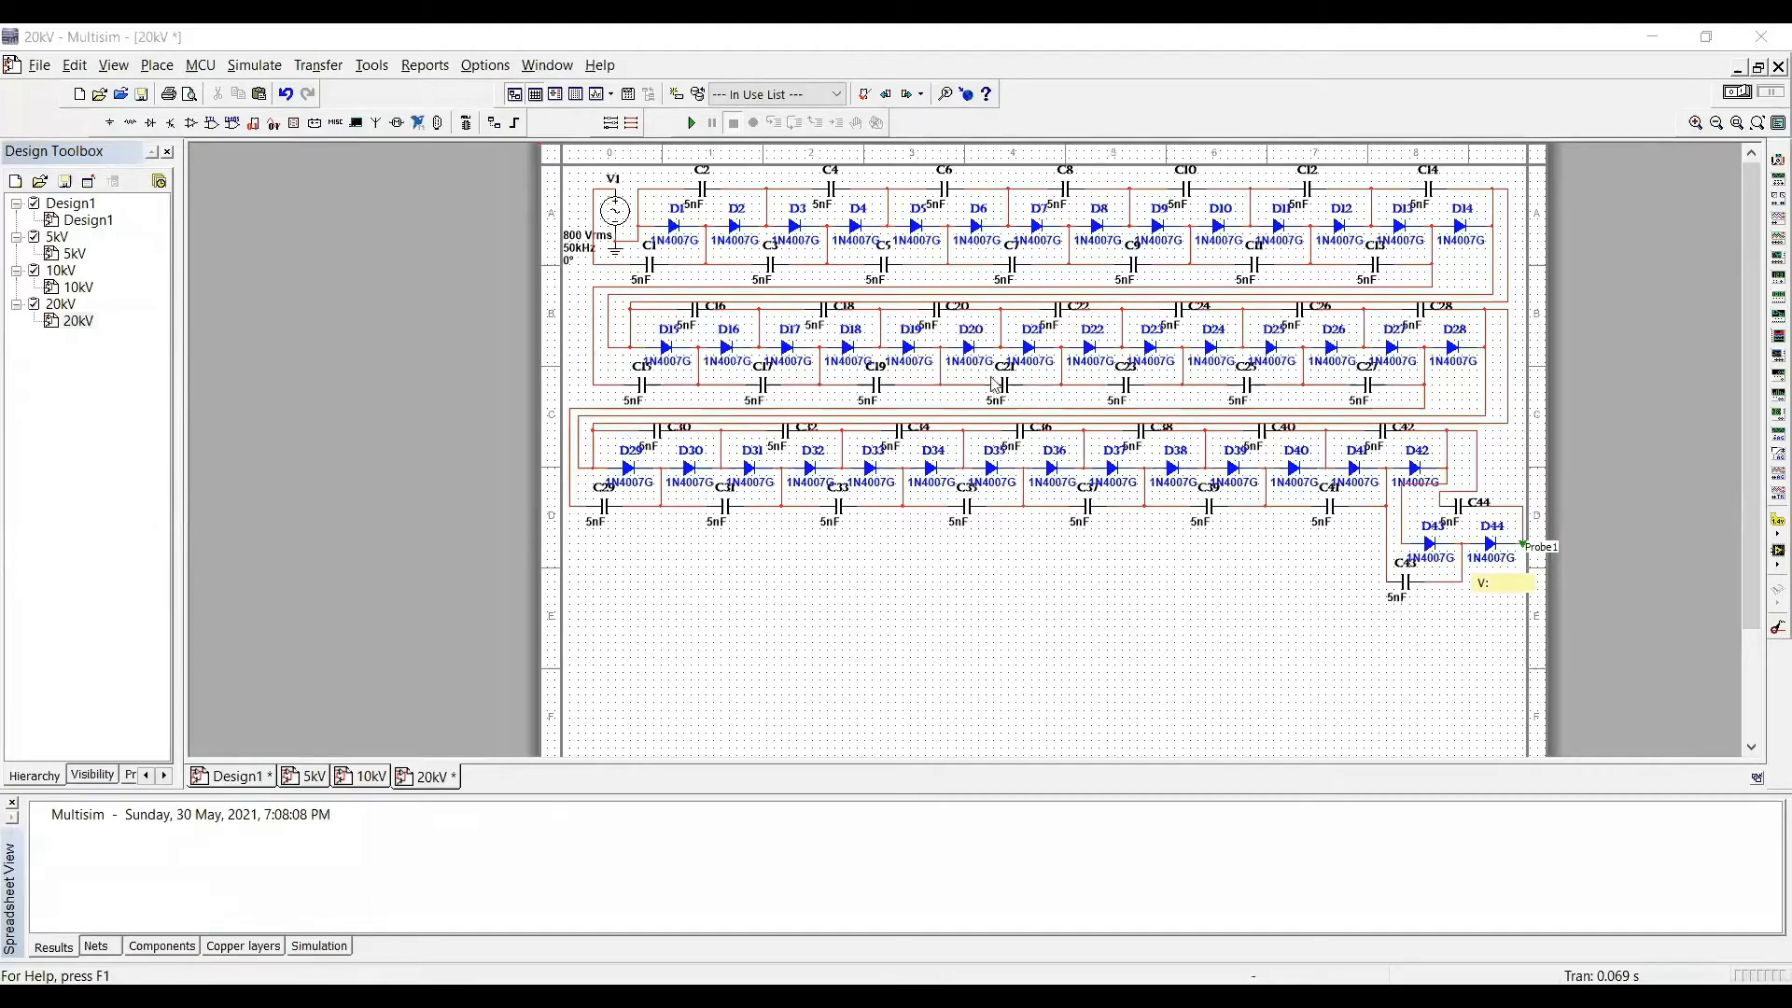
Step: Run the 20kV design's simulation to read the probe voltage at D44's output, and stop it
click(691, 125)
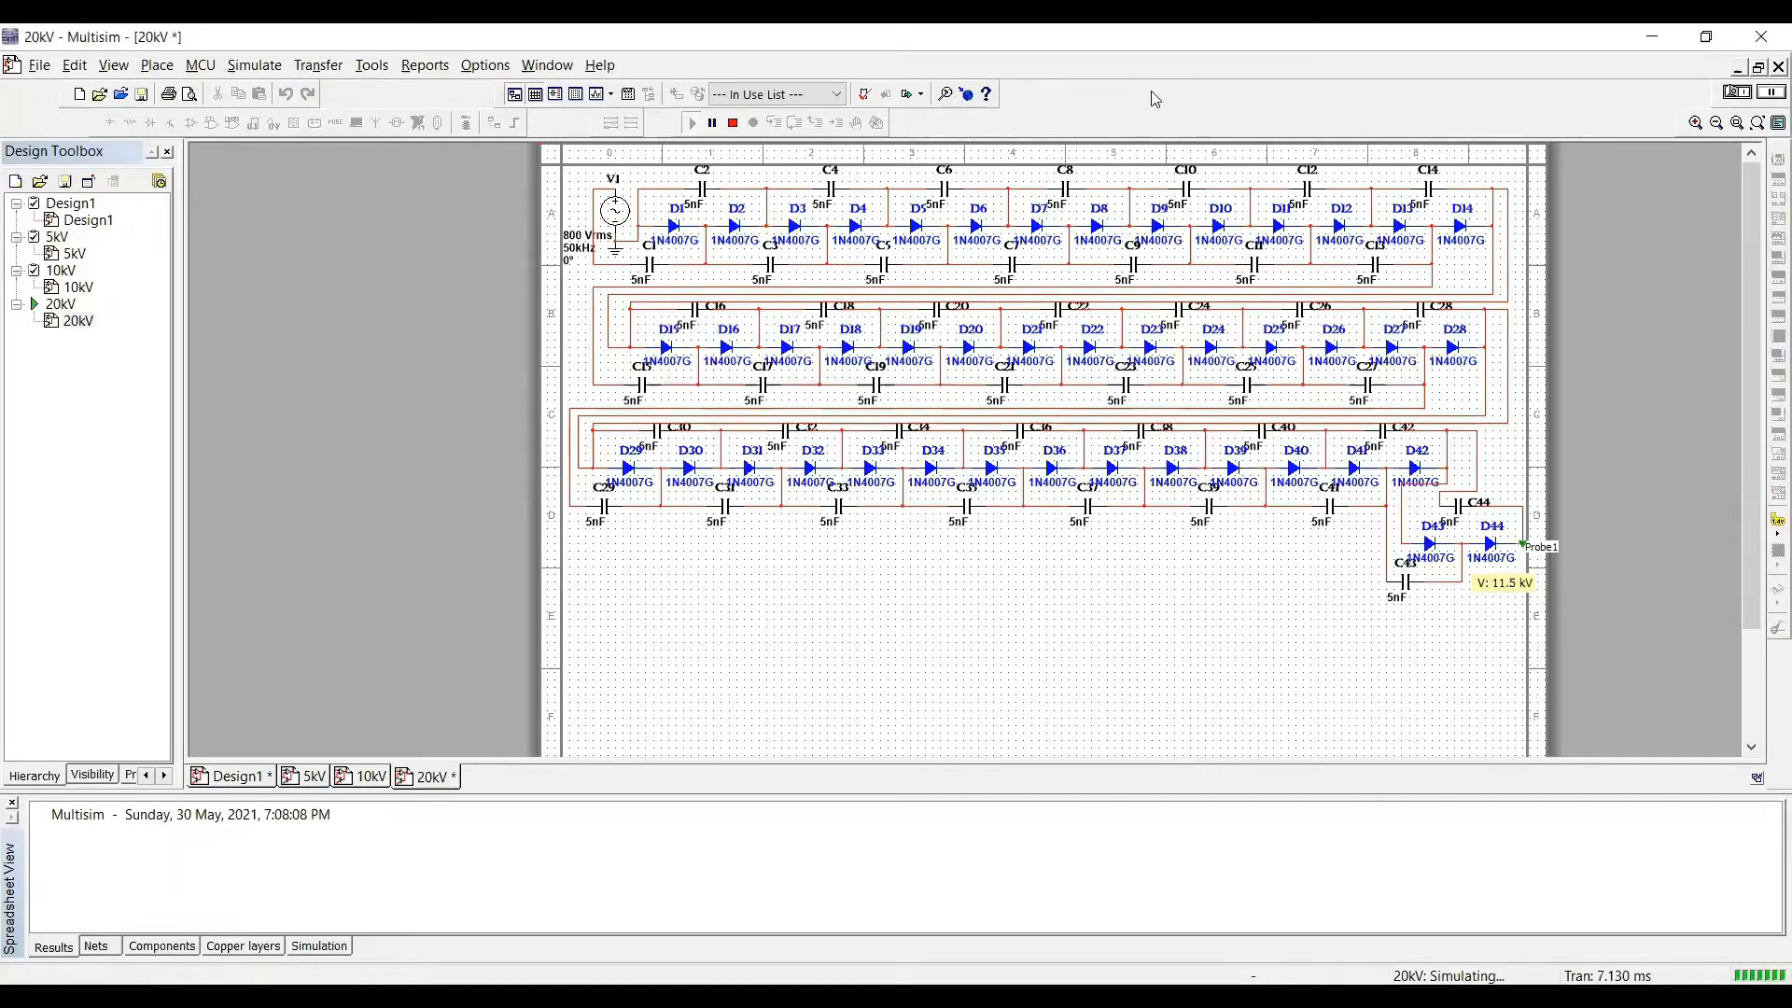
click(734, 125)
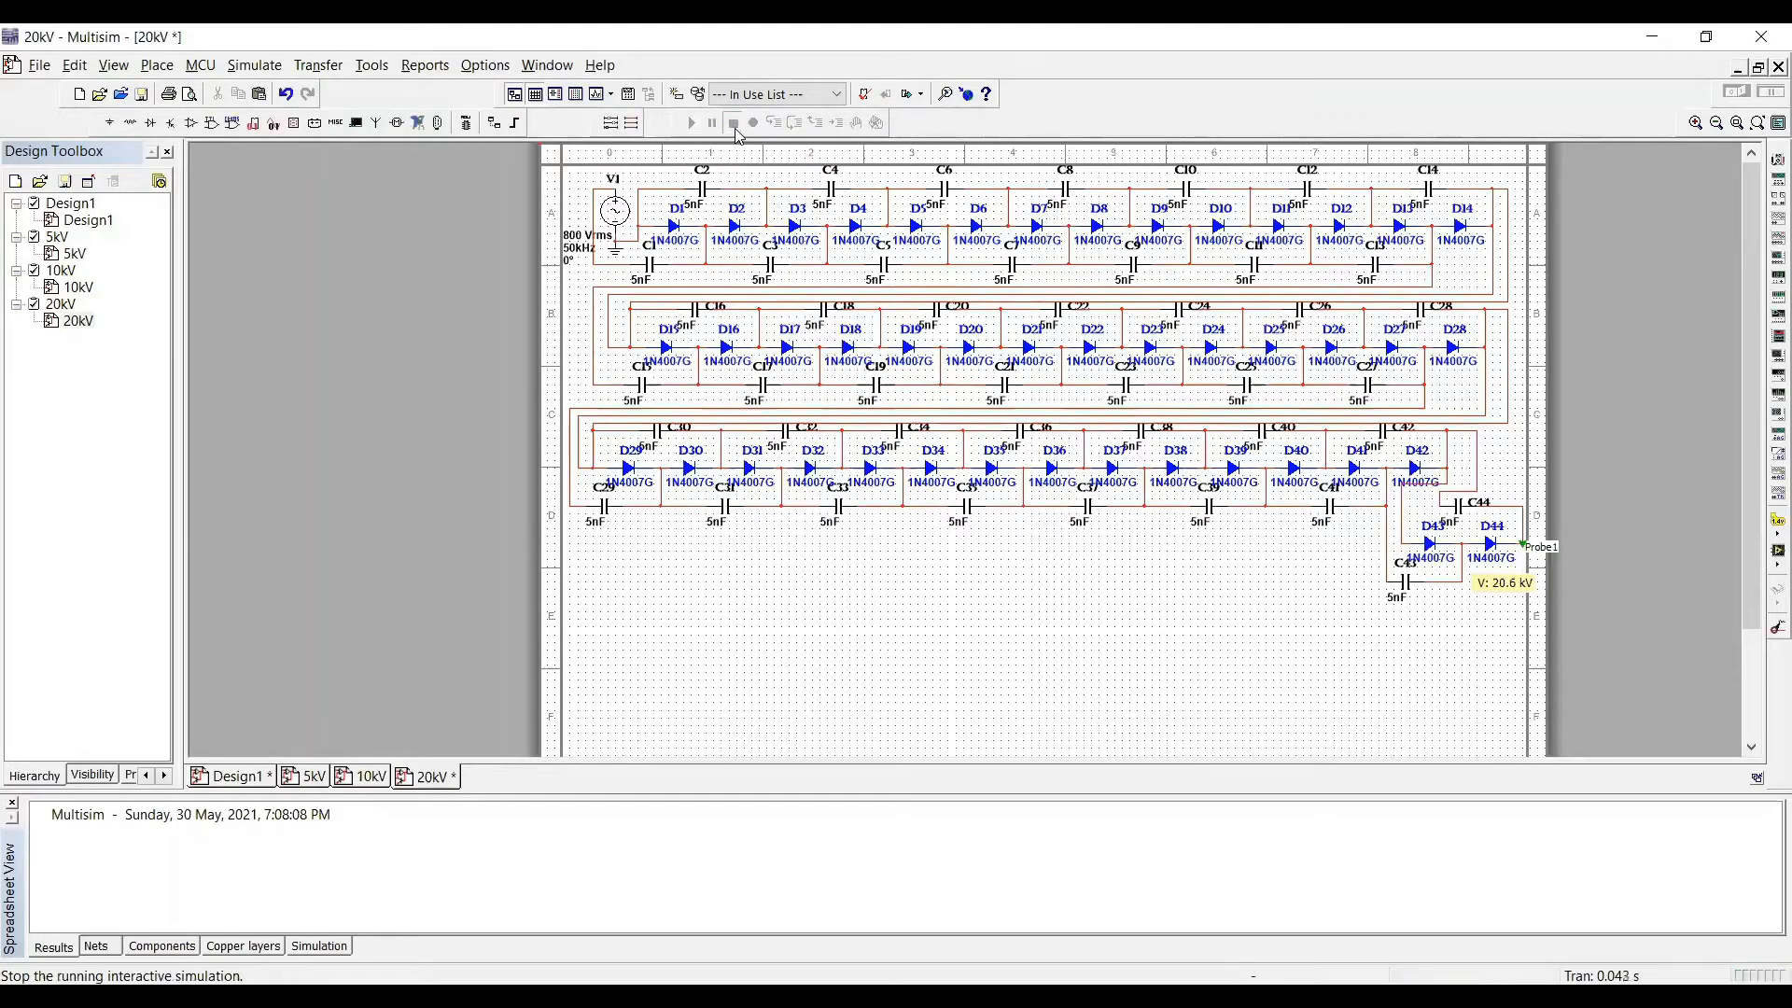